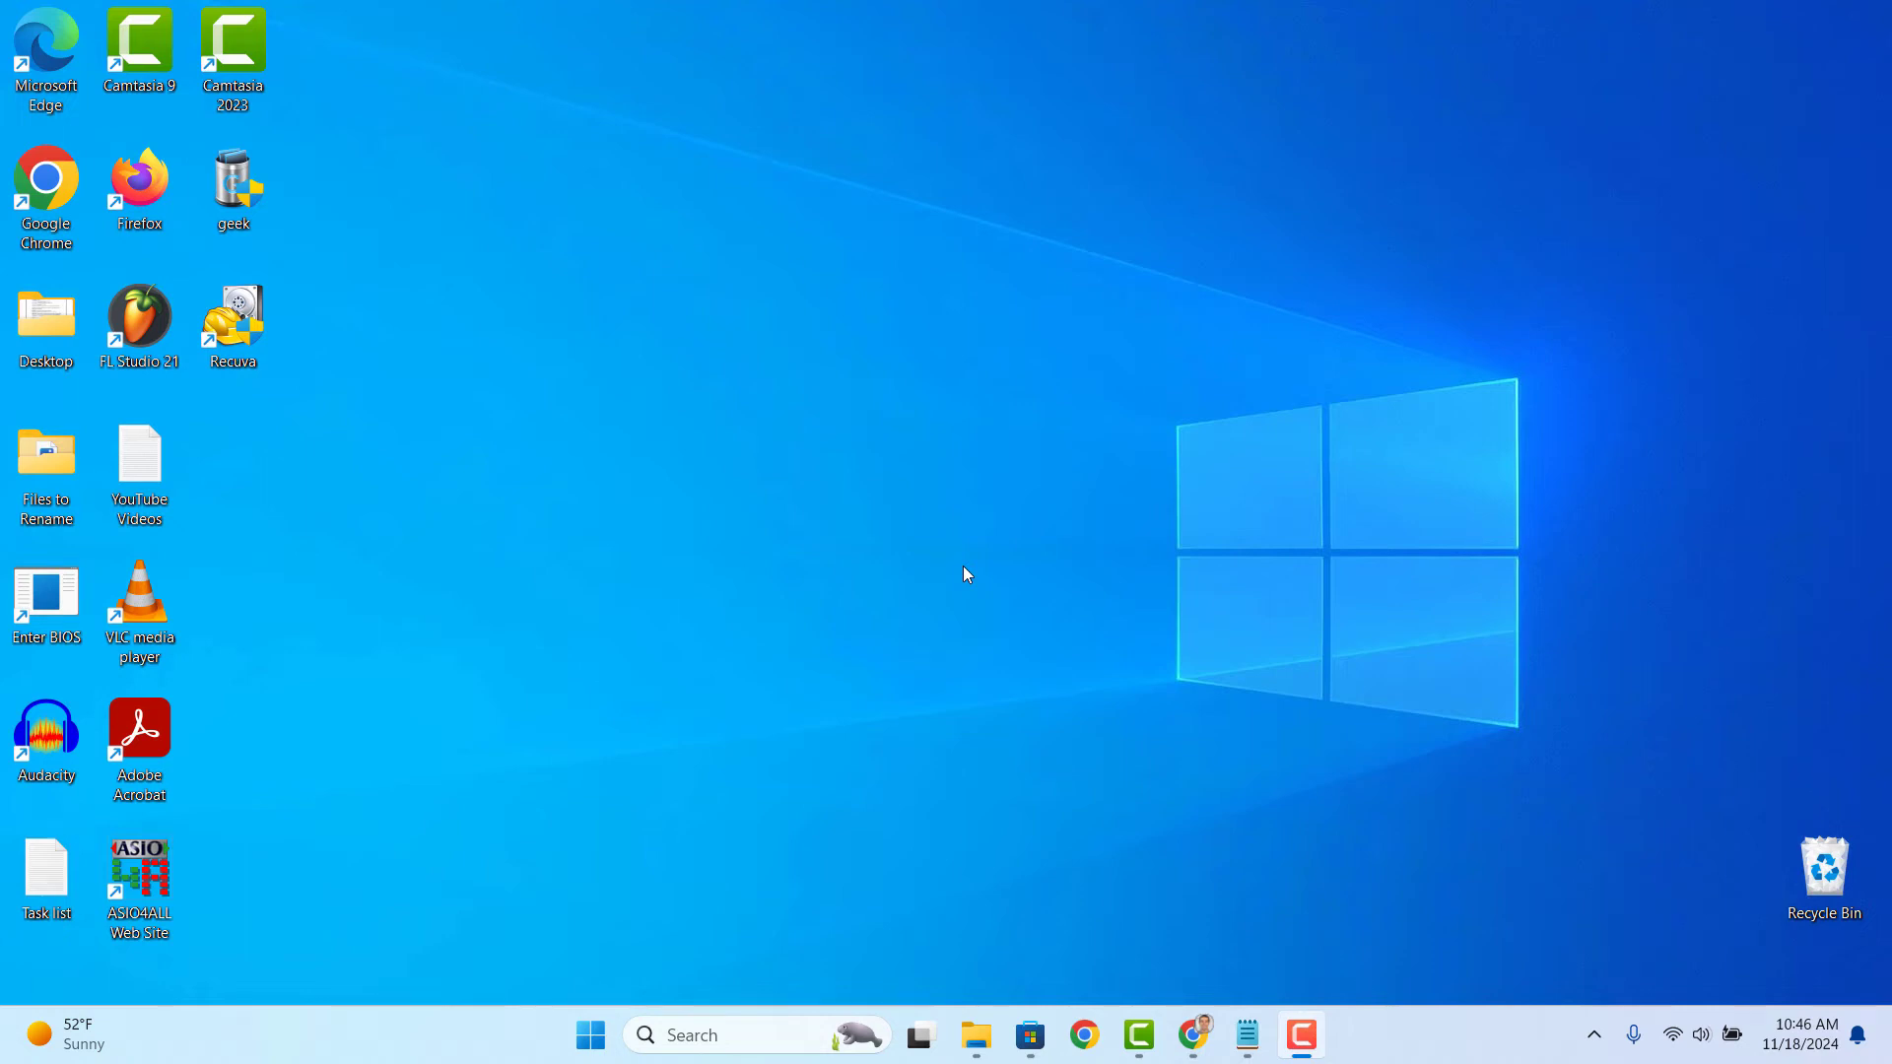
# - Launch Device Manager, inspect the HP S70 System Firmware warning, then minimize the window
pyautogui.click(696, 1033)
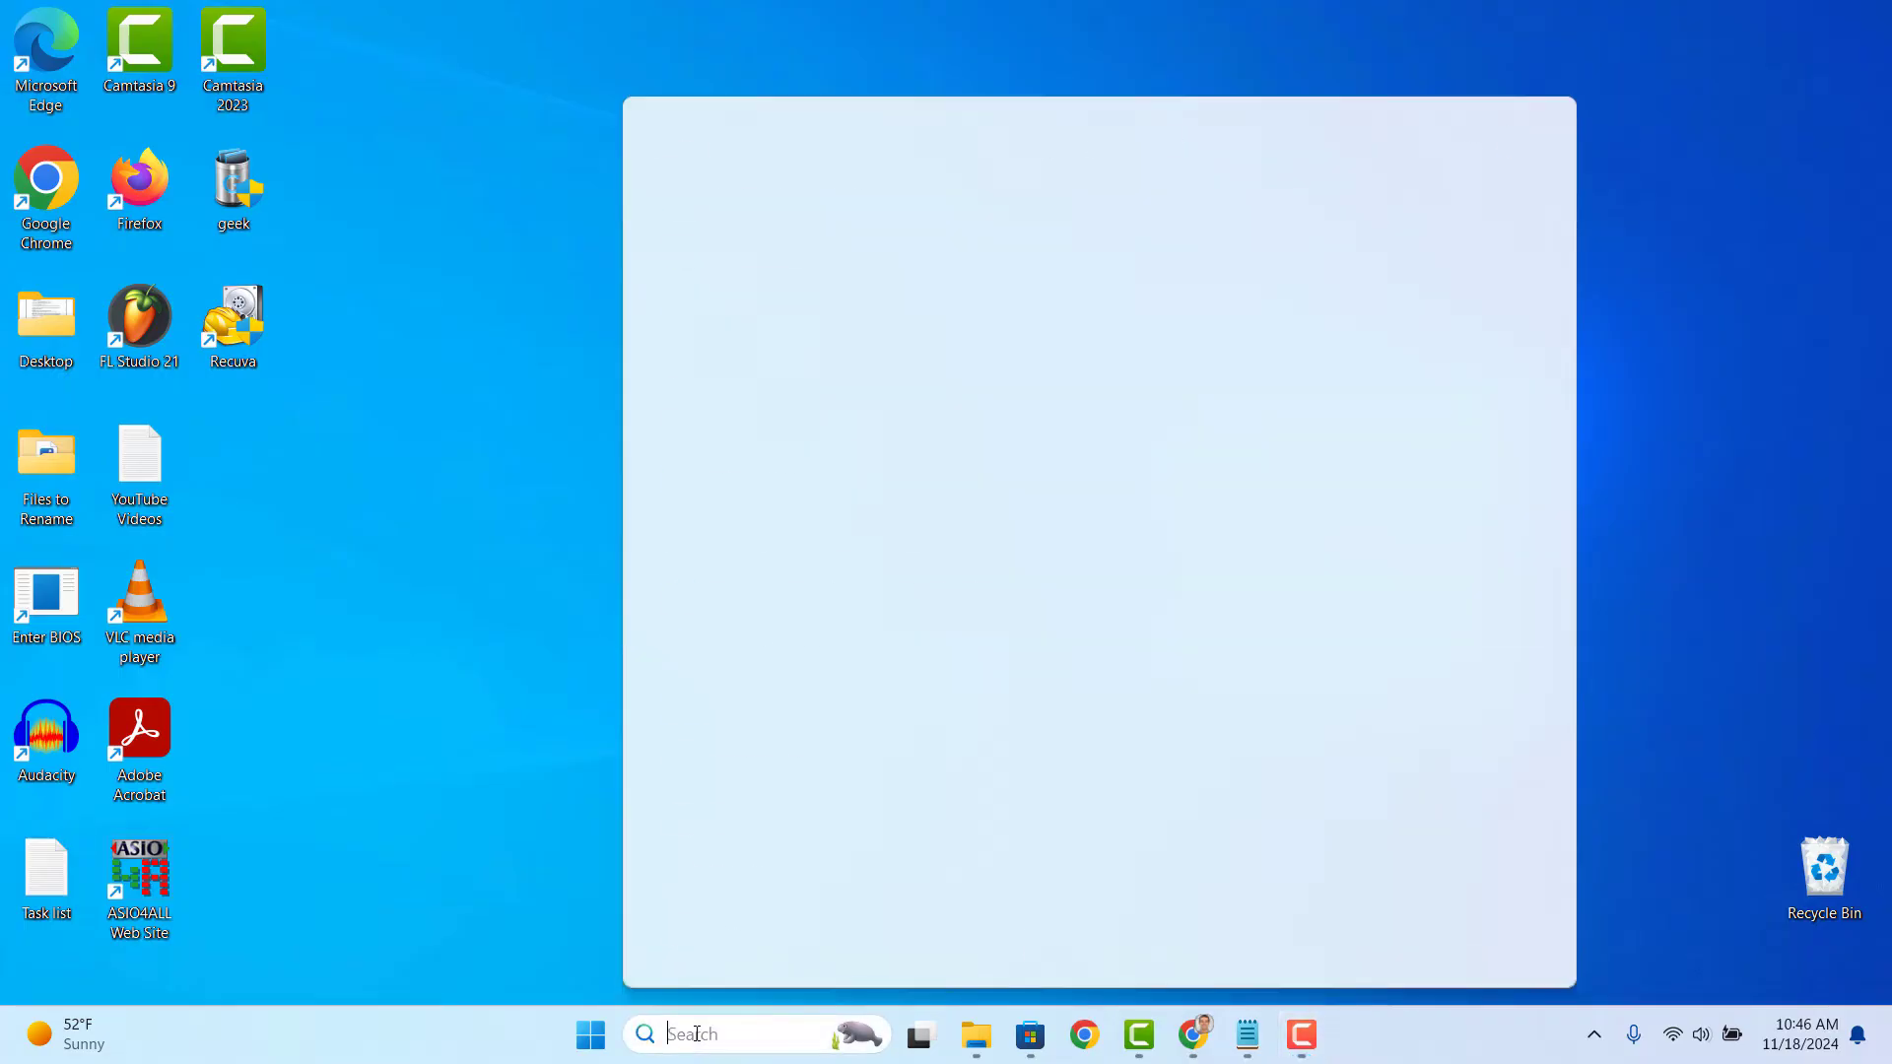
pyautogui.write('Device Manager')
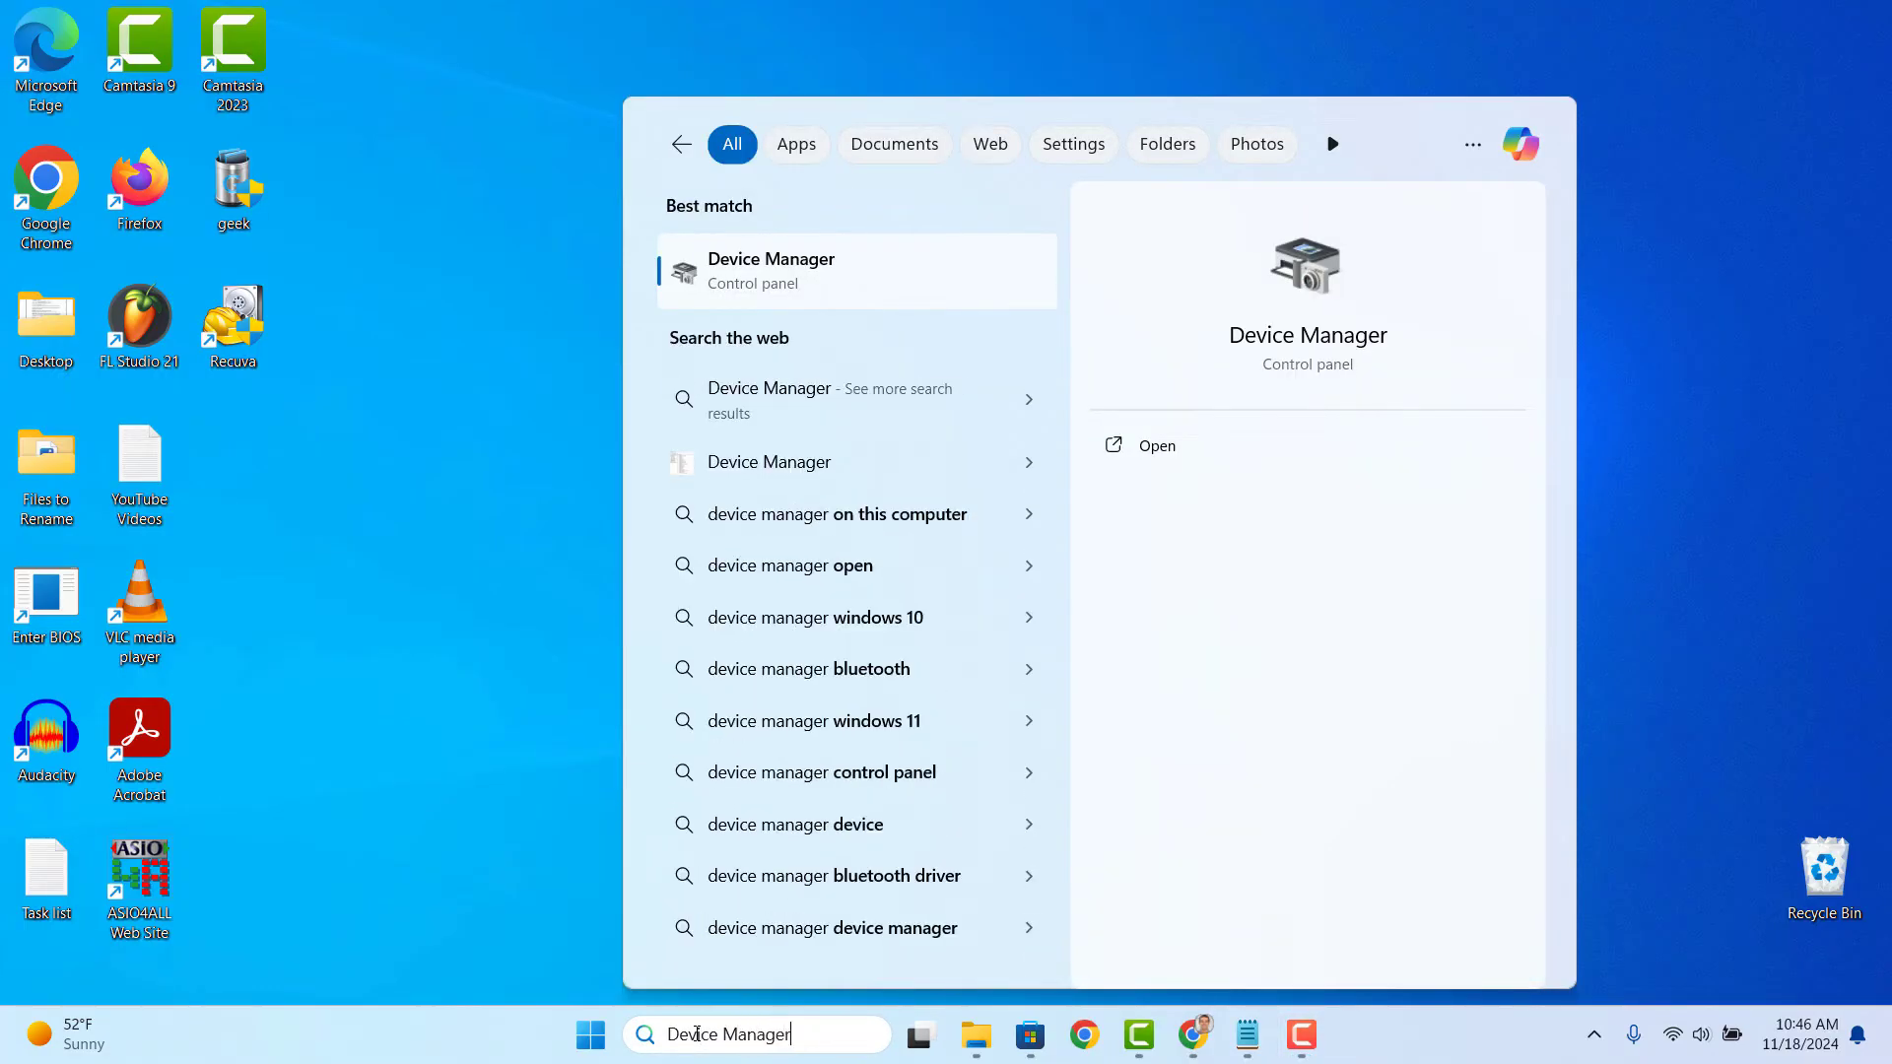
pyautogui.click(871, 287)
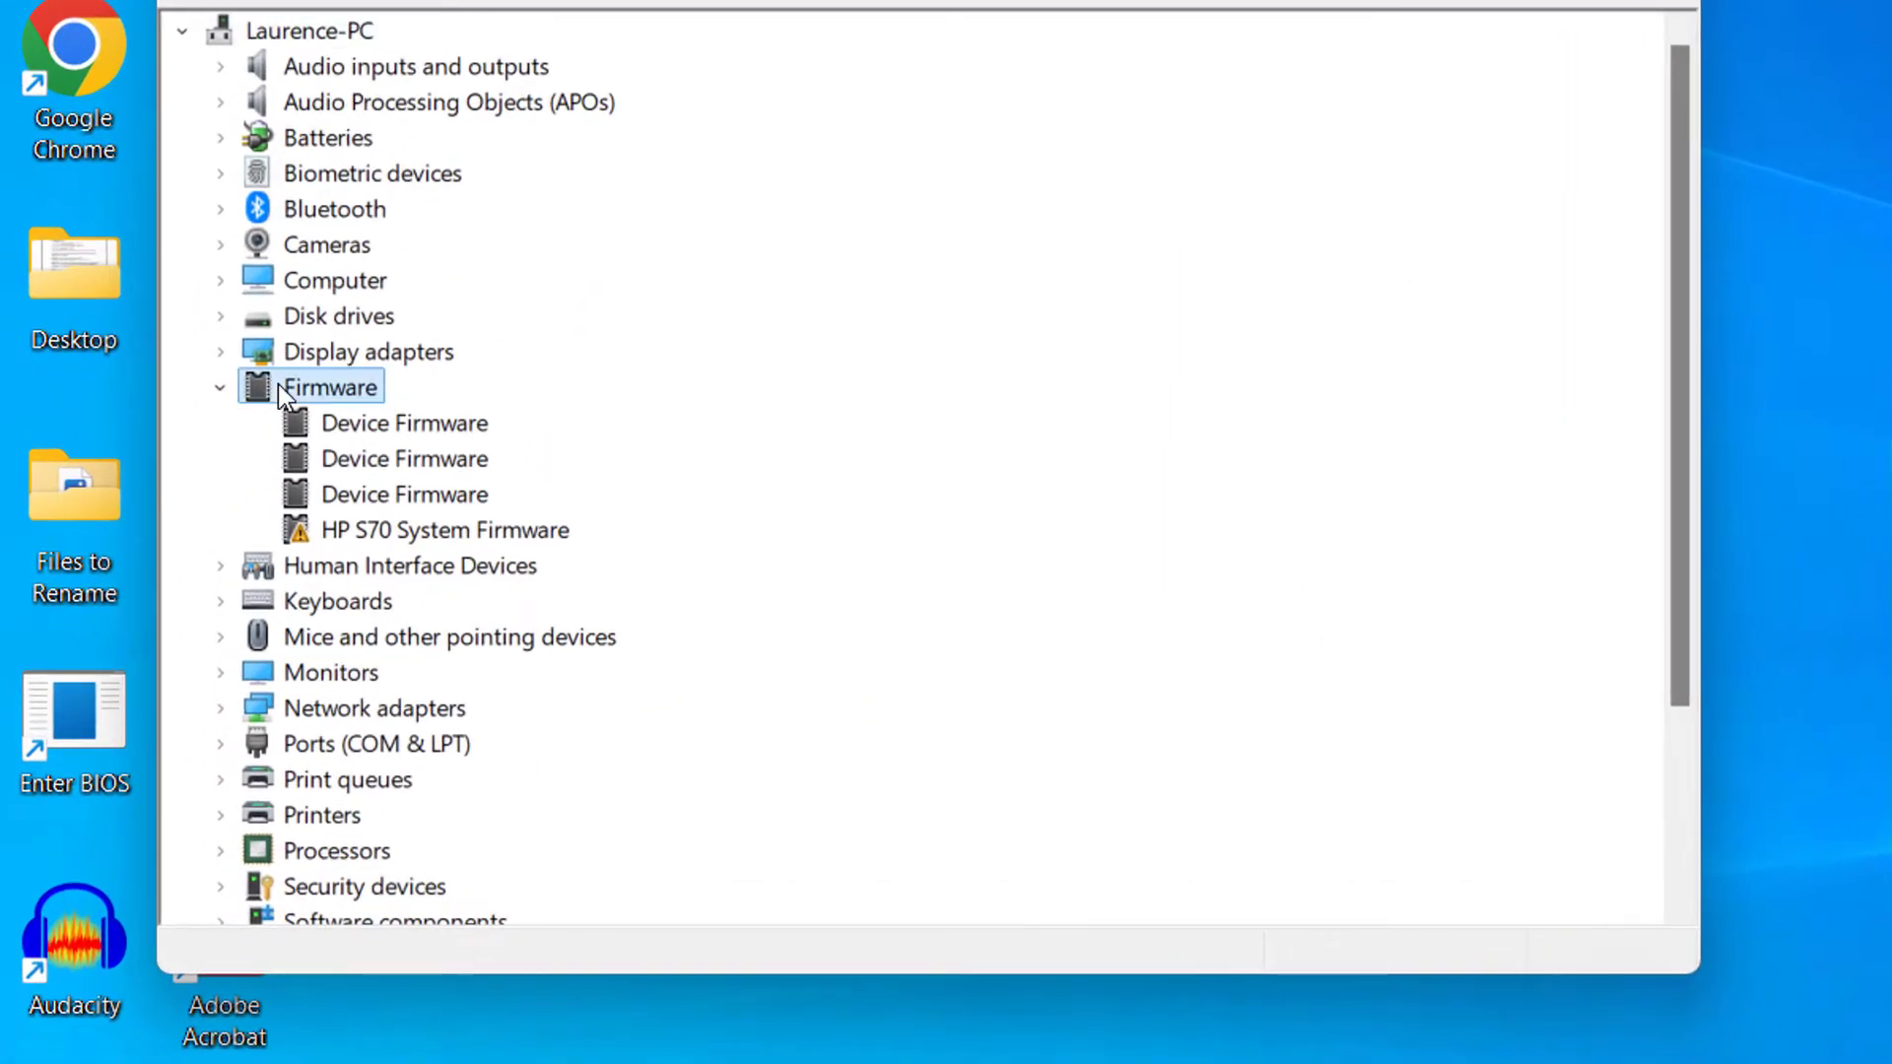
pyautogui.click(402, 538)
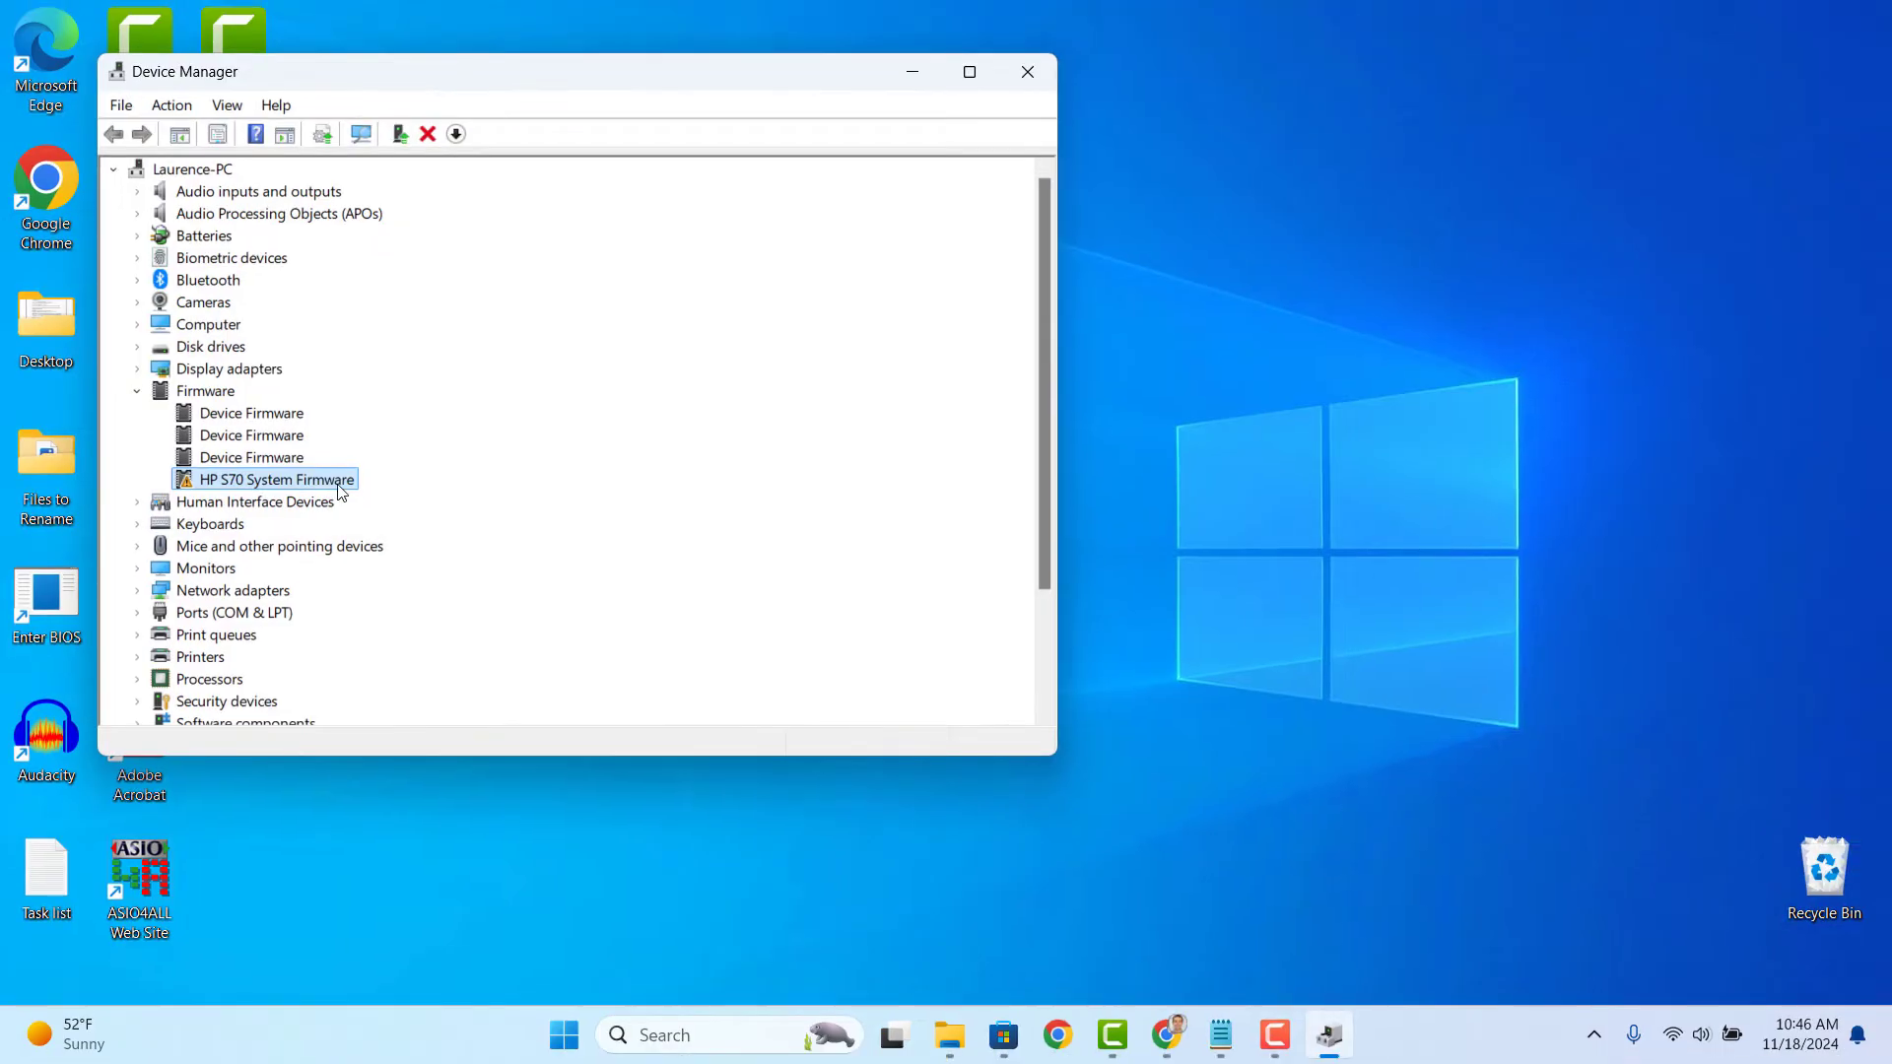
pyautogui.click(897, 69)
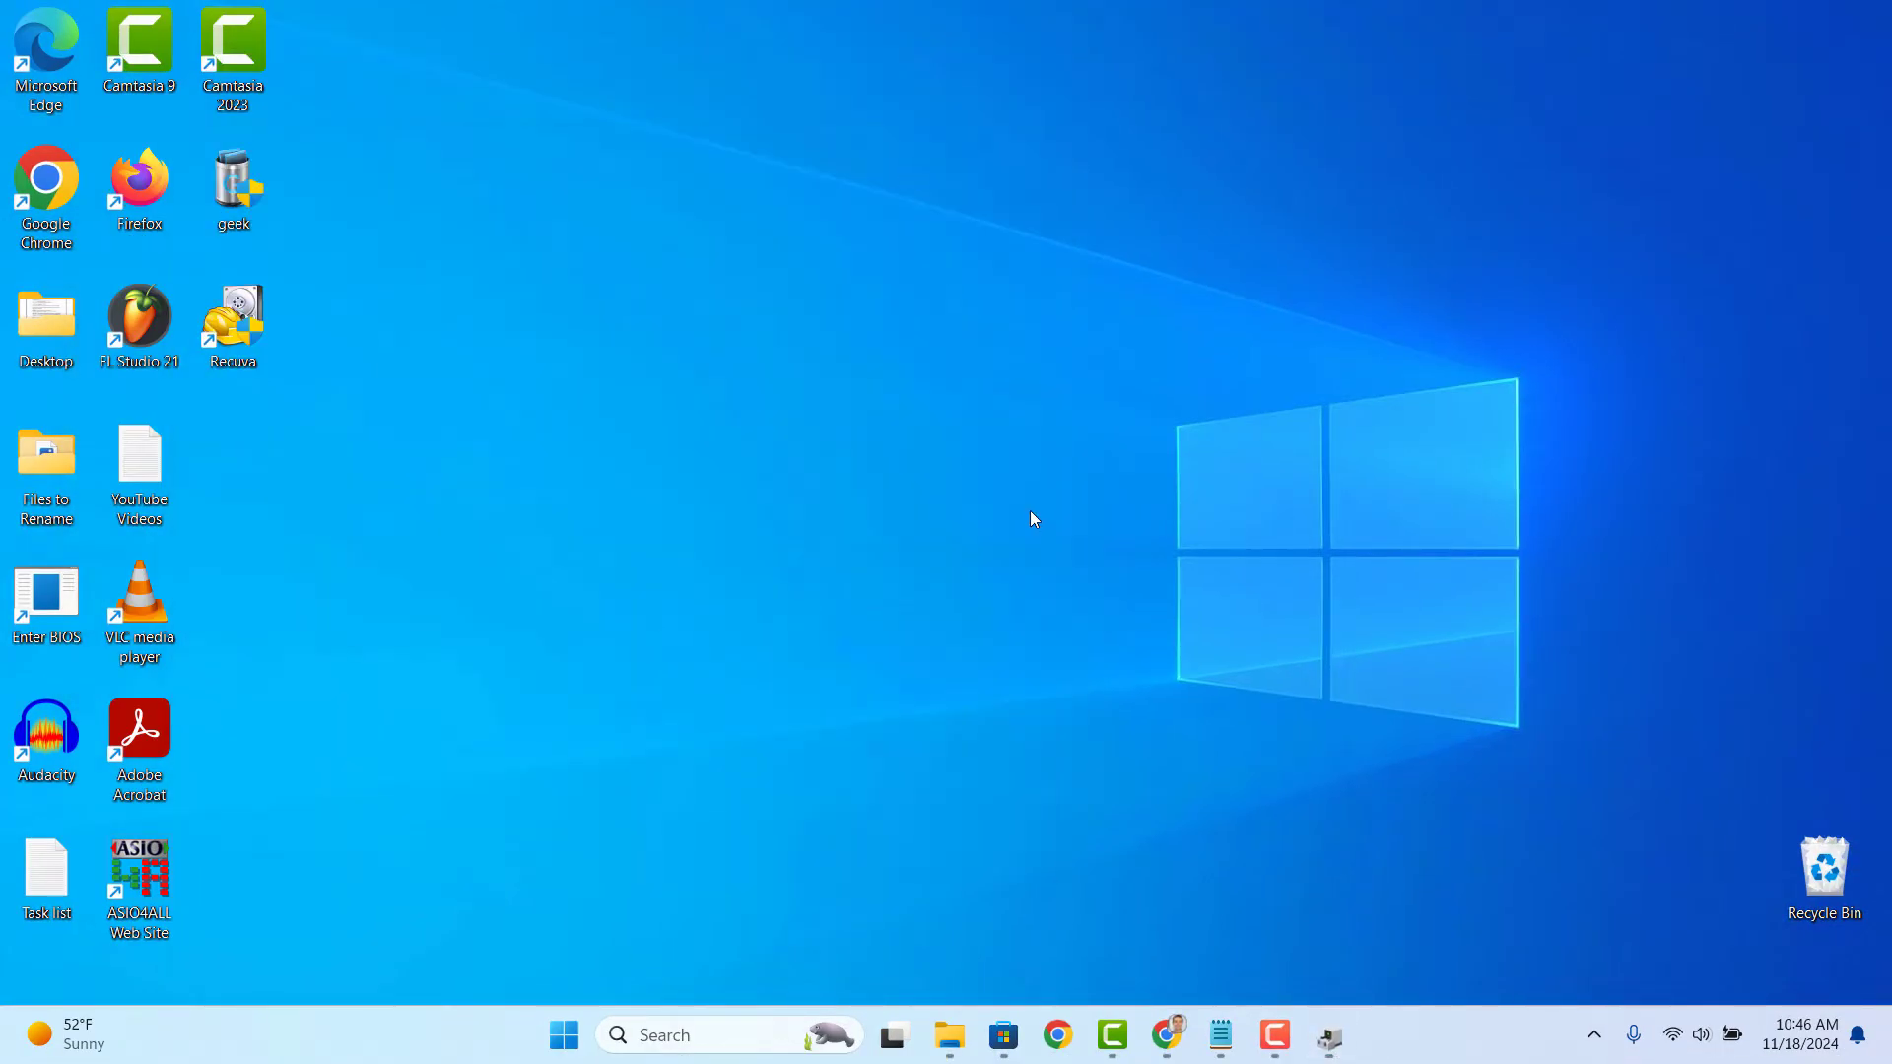
# - Open a new maximized Chrome window and search Google for 'HP drivers'
pyautogui.rightClick(1167, 1029)
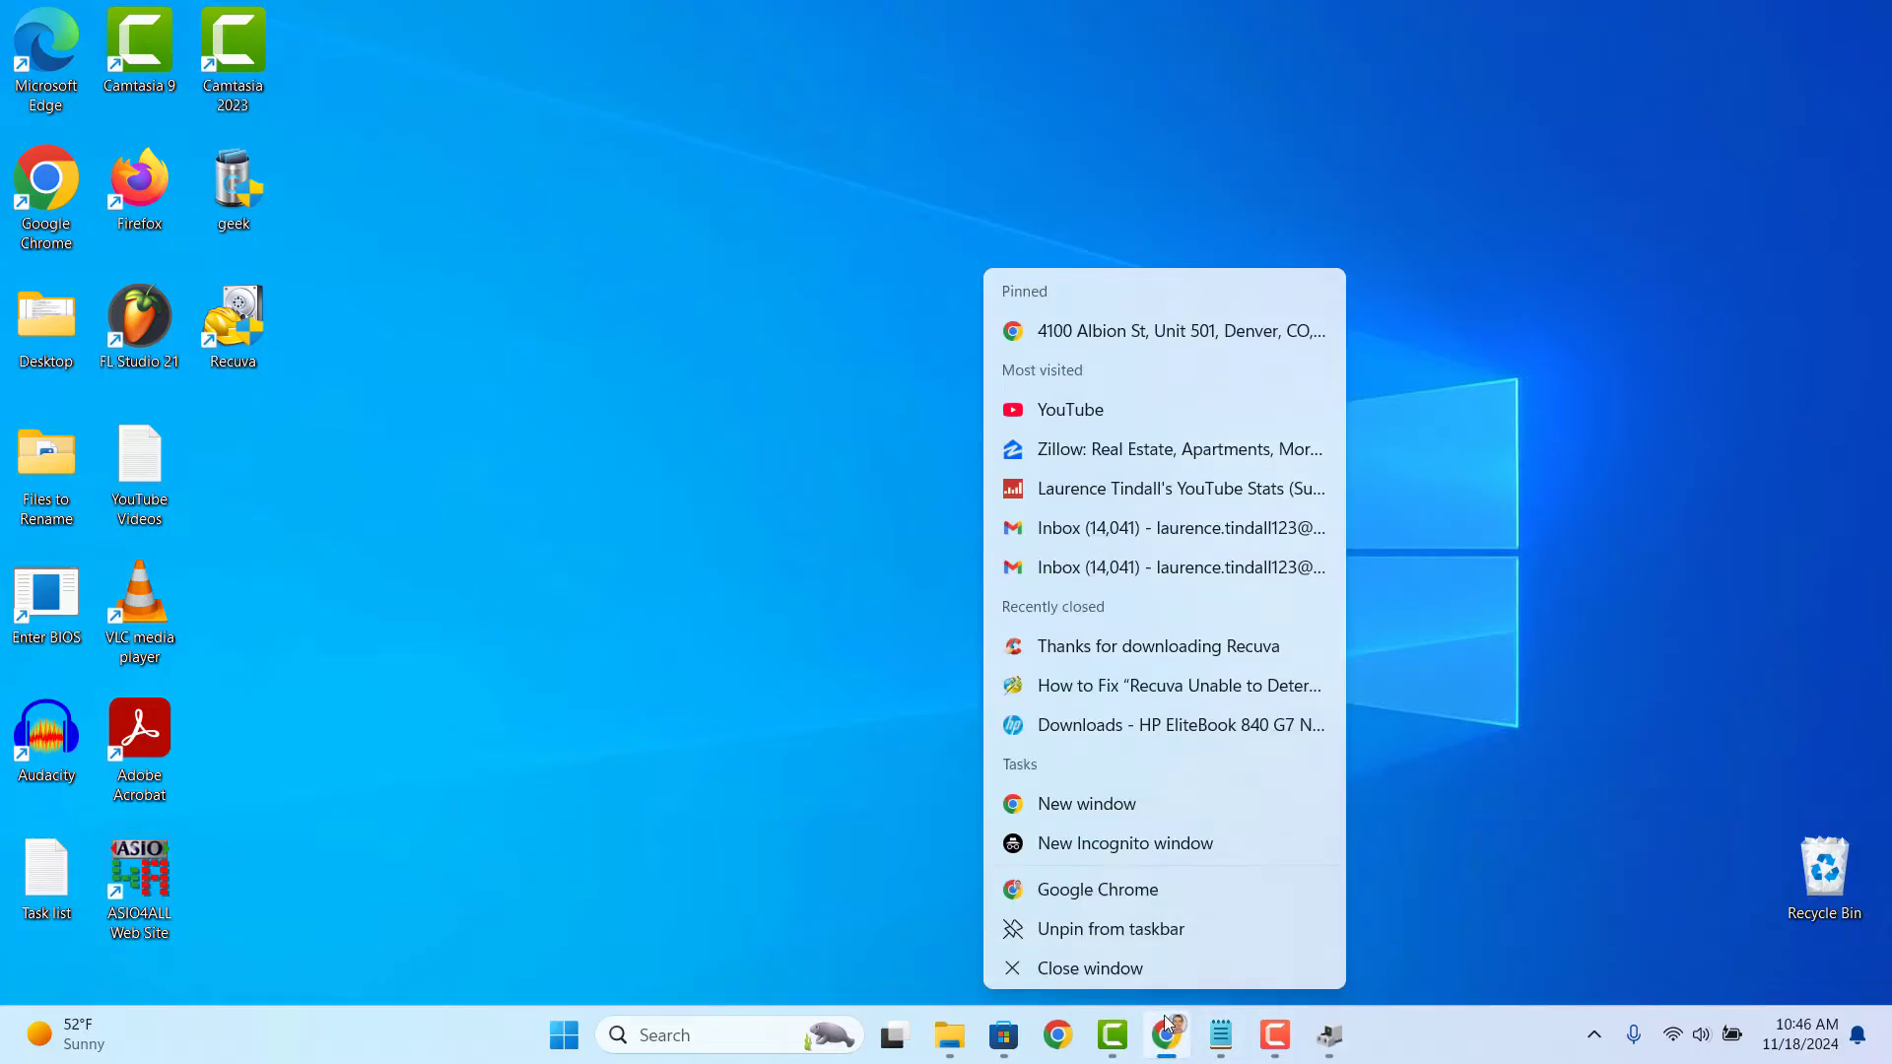
pyautogui.click(1135, 803)
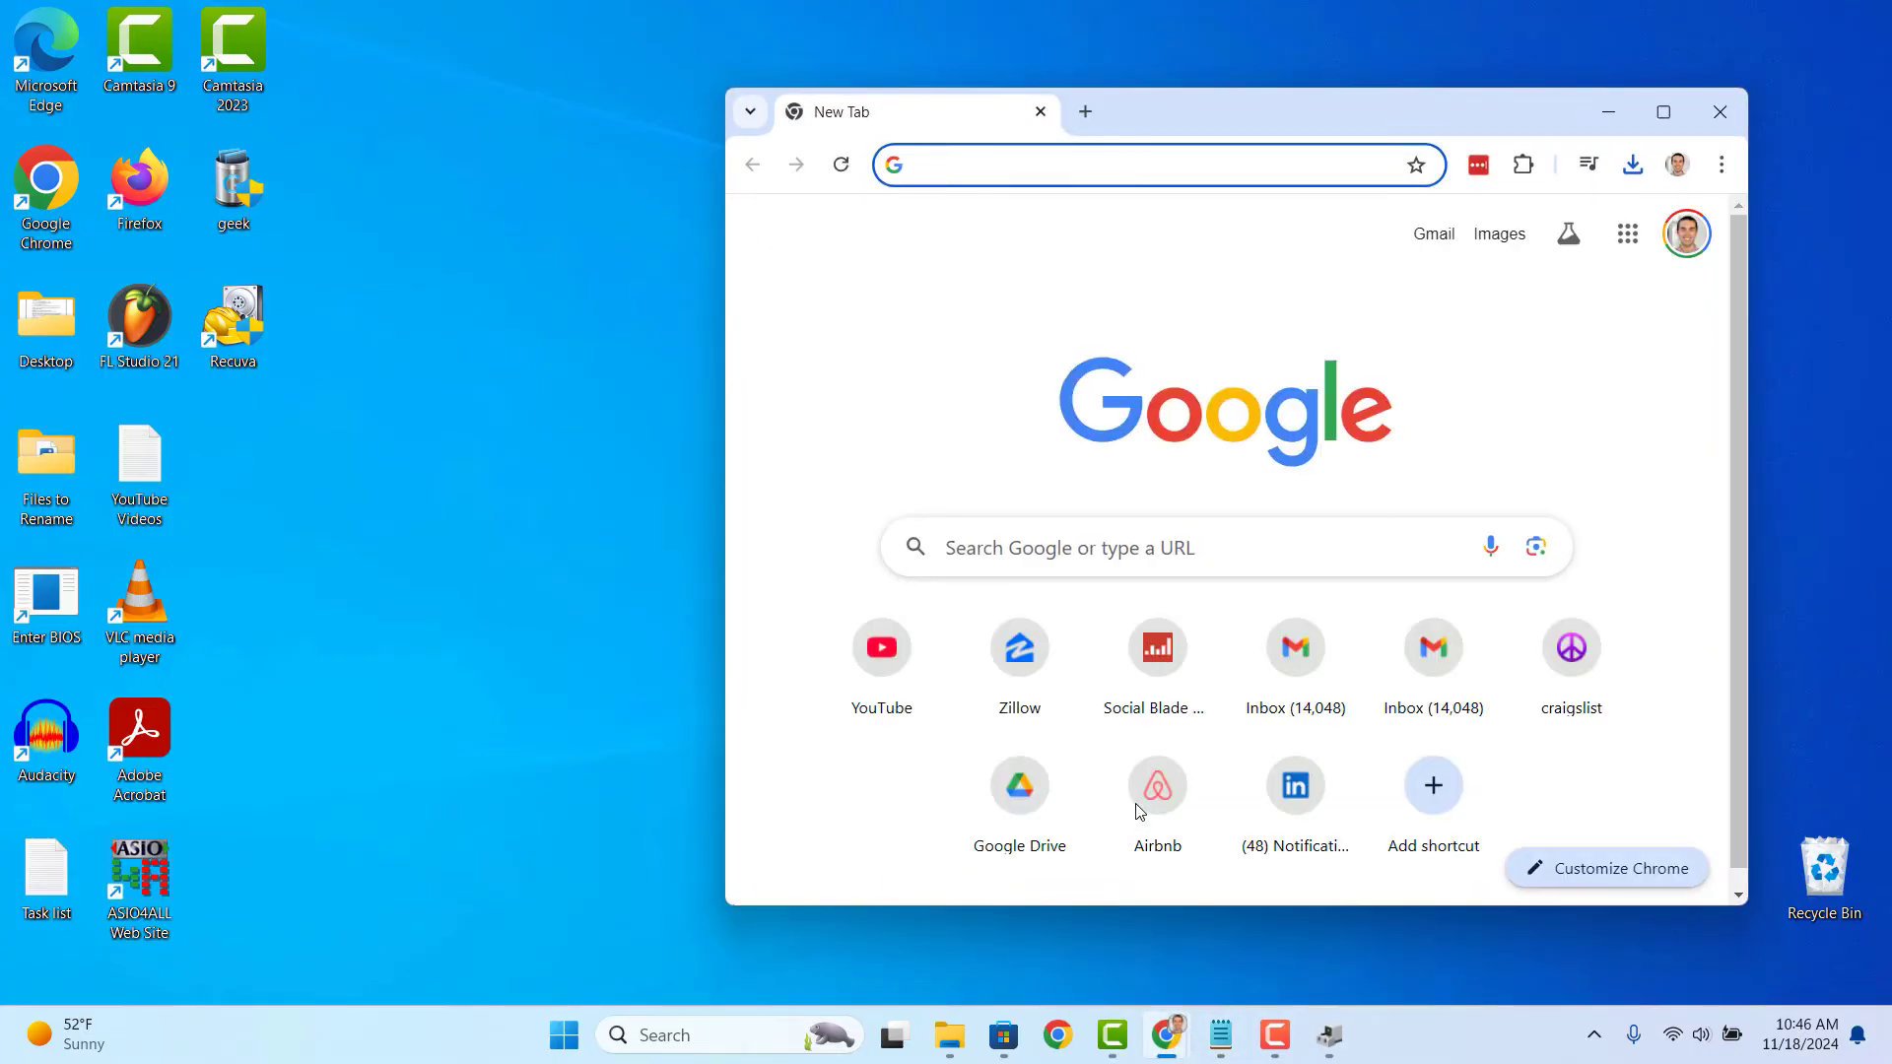
pyautogui.click(1663, 111)
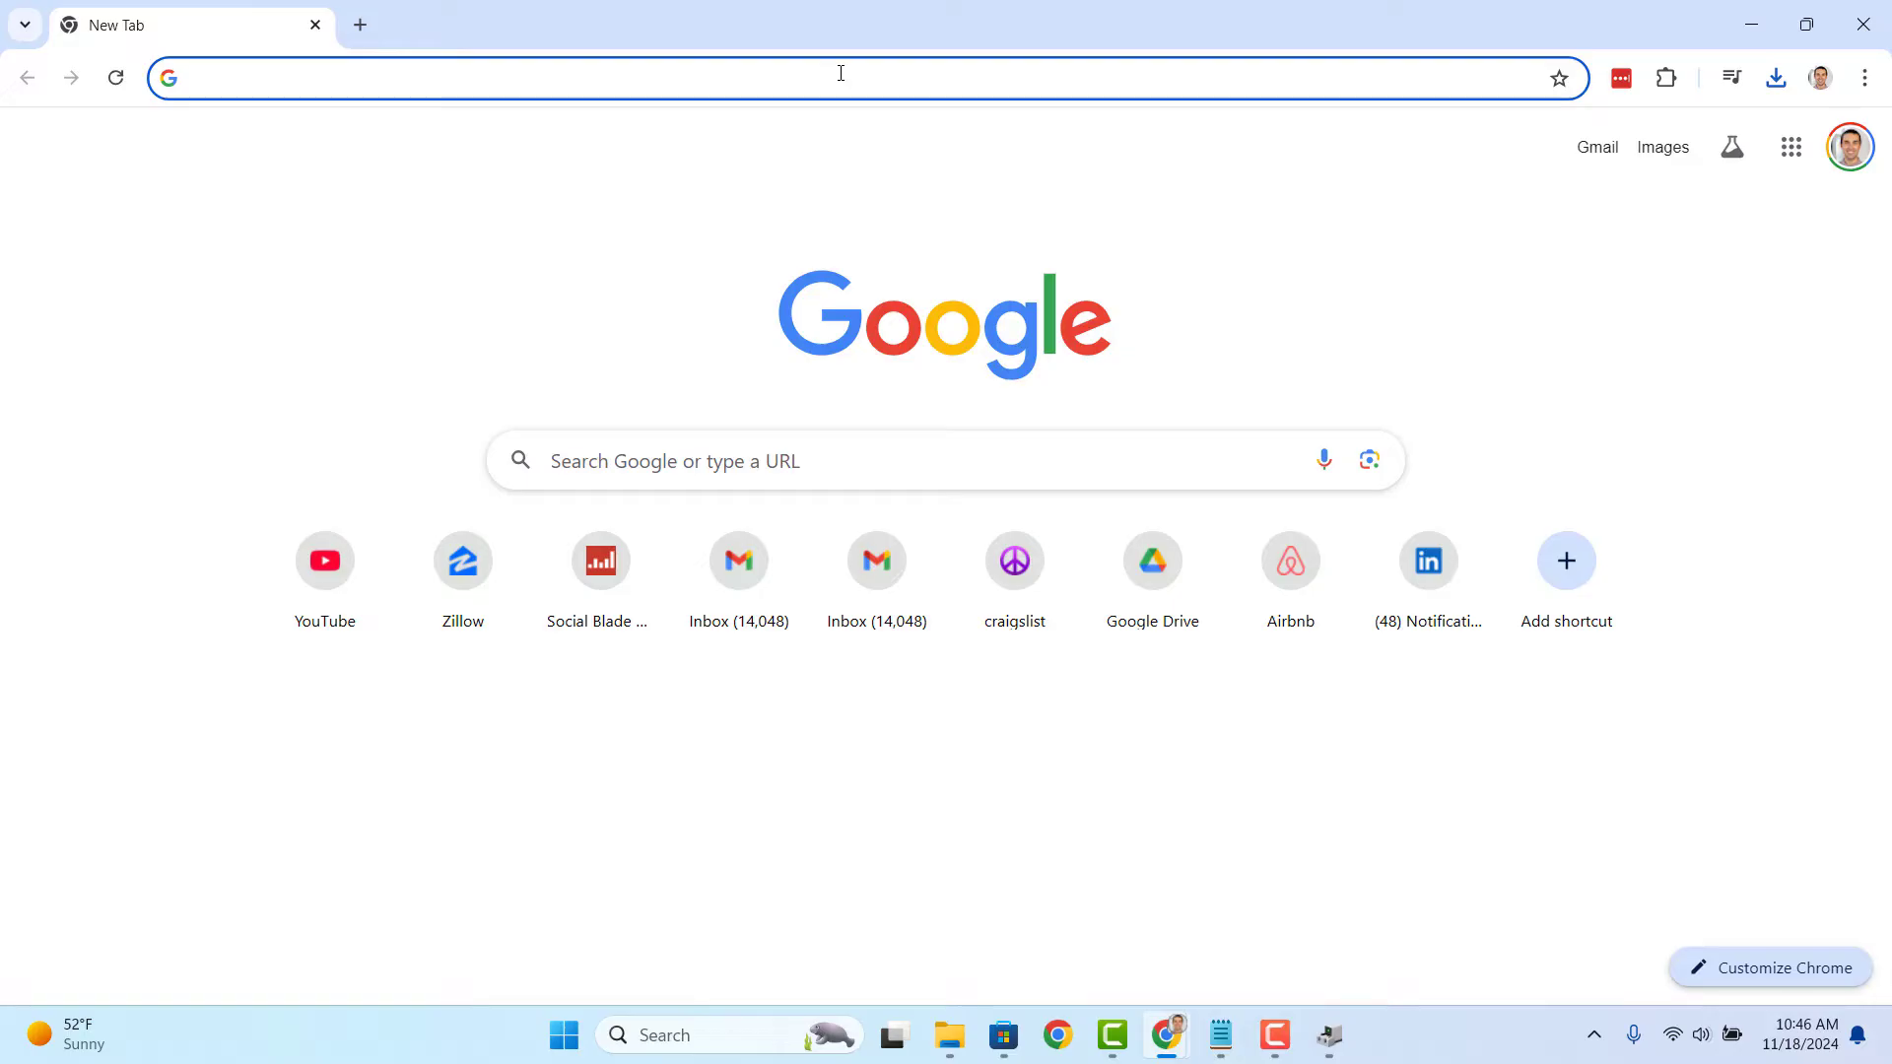
pyautogui.write('HP drivers')
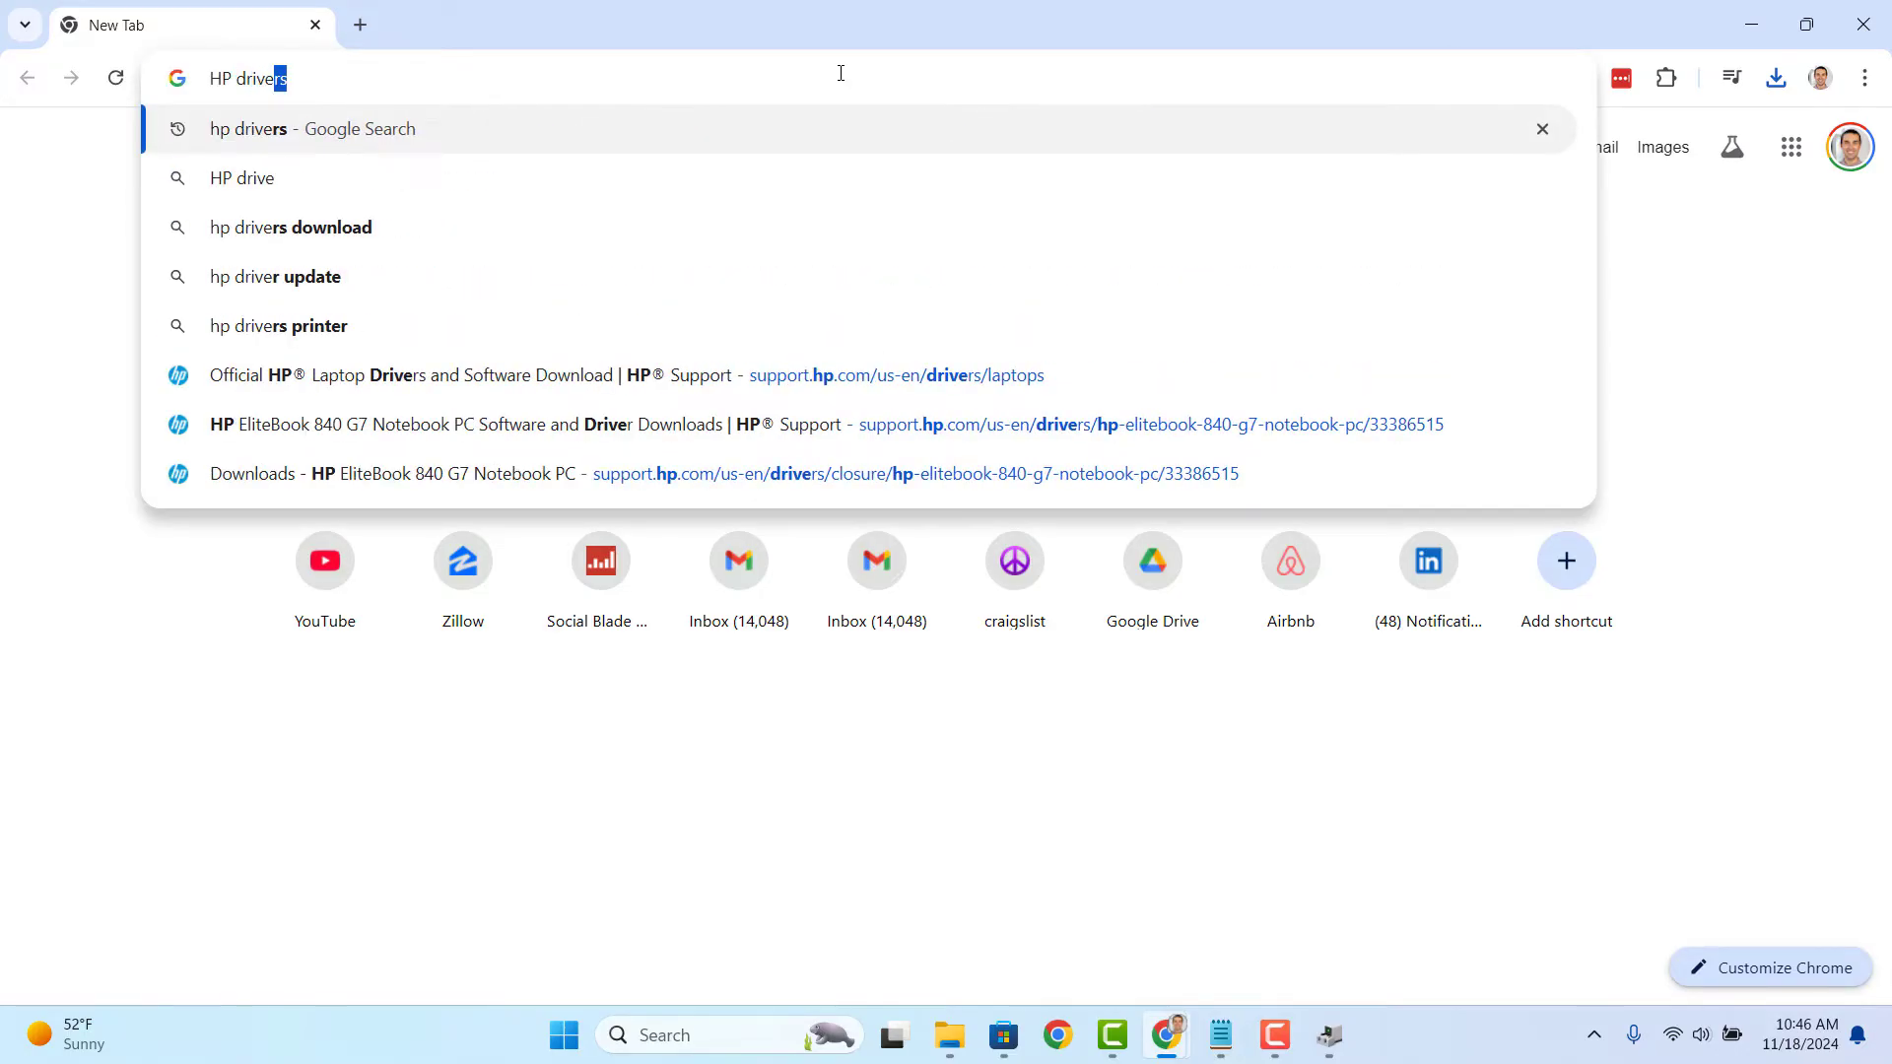
pyautogui.press('Return')
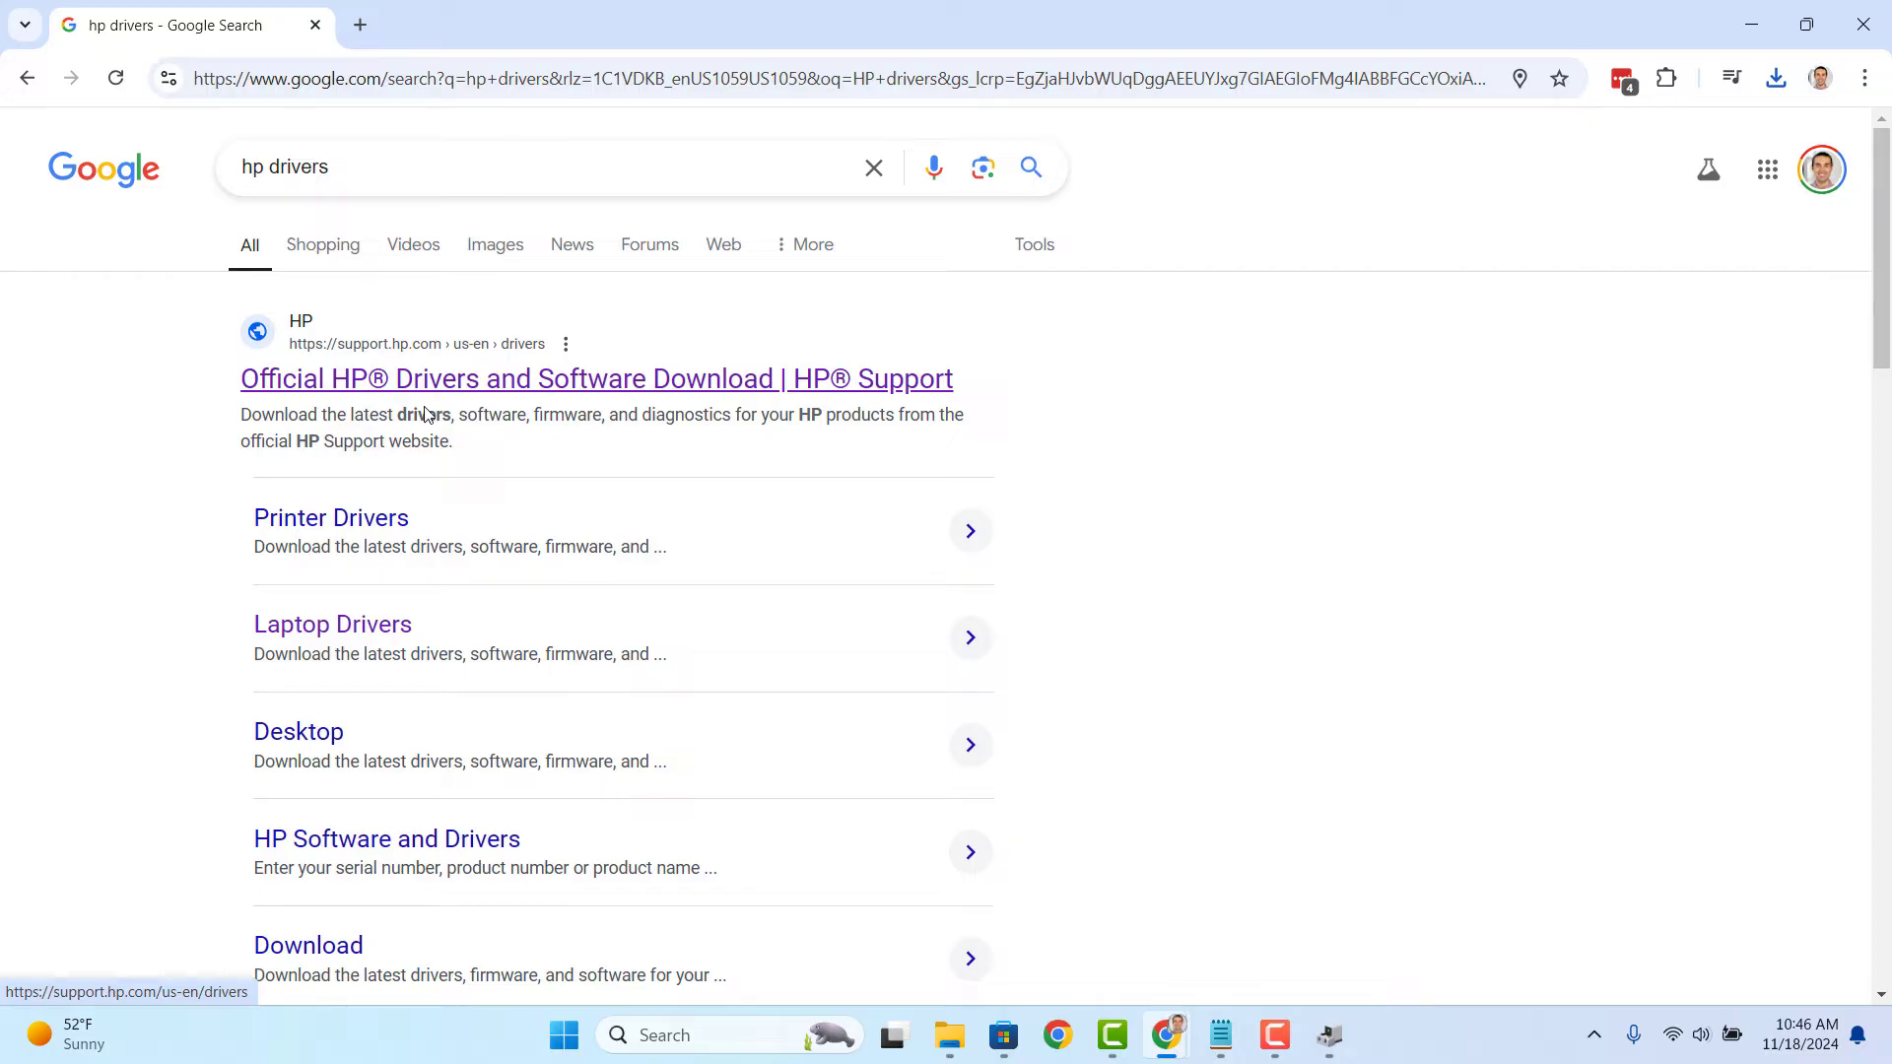
# - Open HP's Laptop Drivers support page from the results and start a Windows search
pyautogui.click(340, 638)
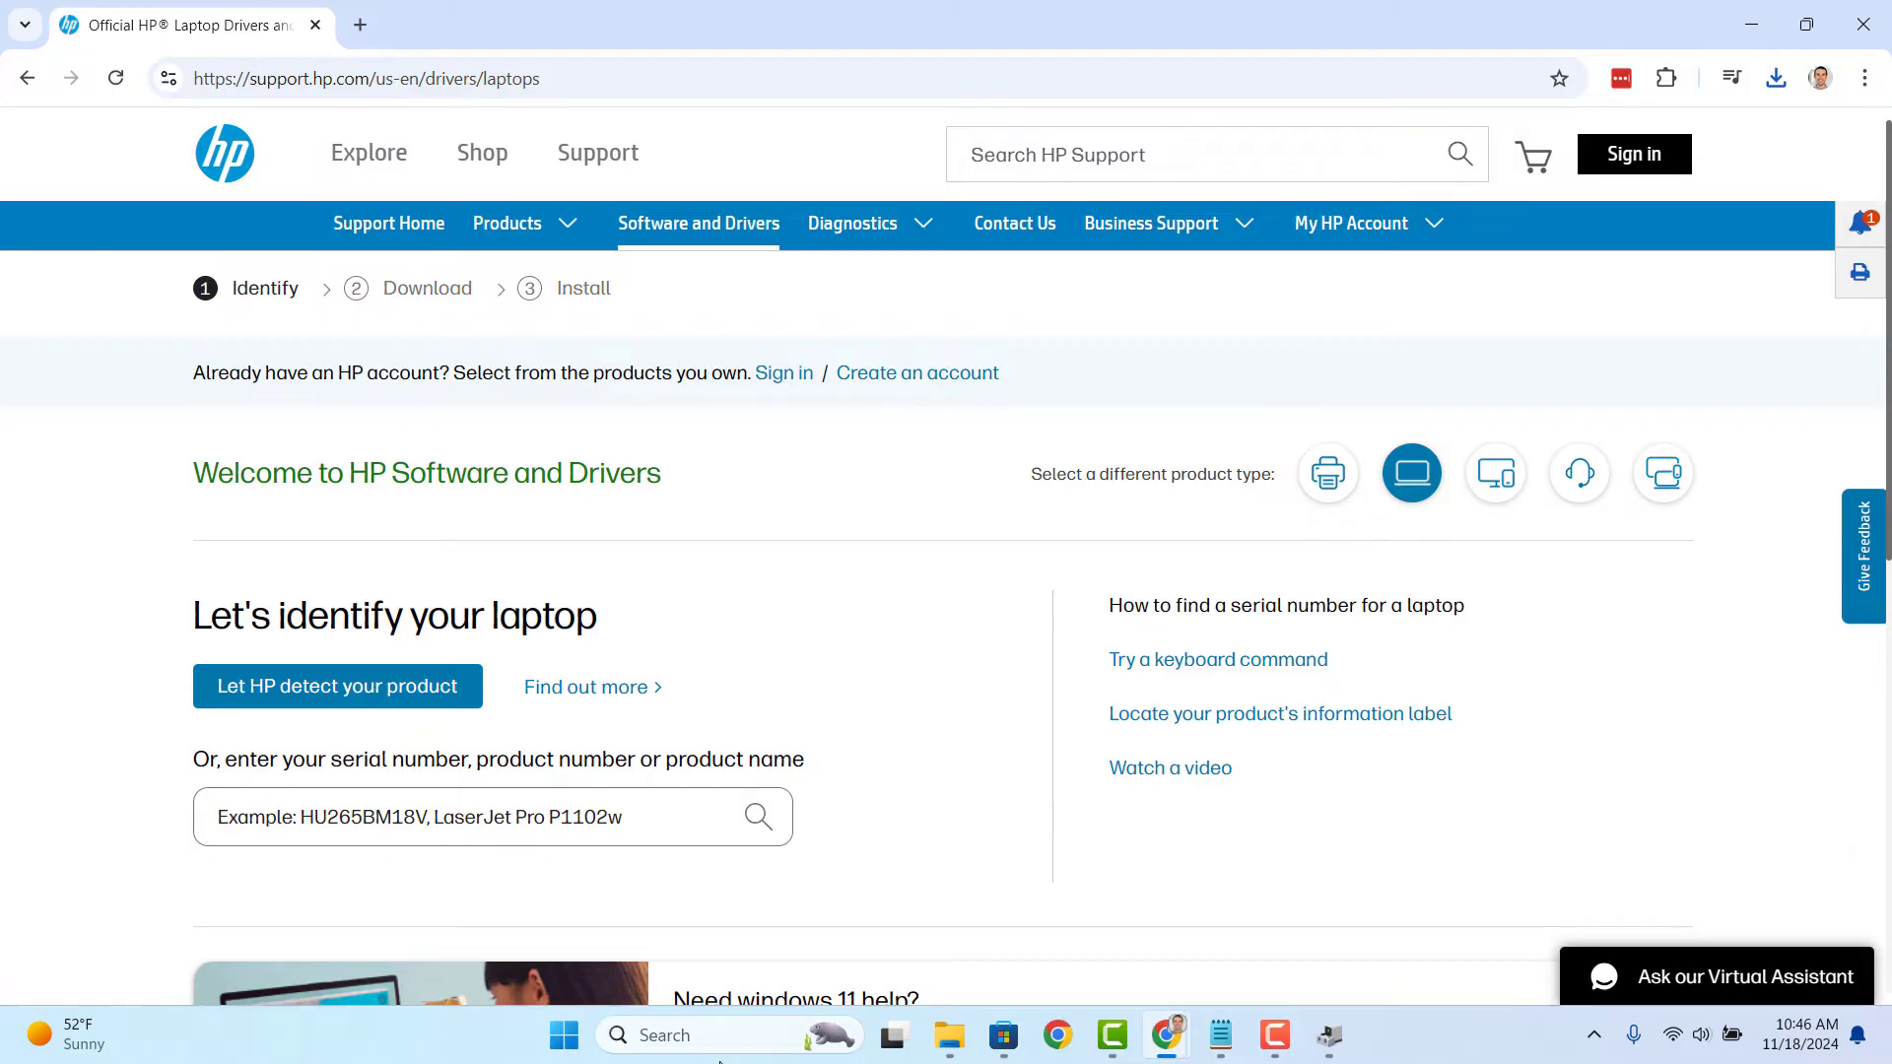
pyautogui.click(711, 1037)
# - Launch System Information and find the System Model: HP EliteBook 840 G7 Notebook PC
pyautogui.write('System ')
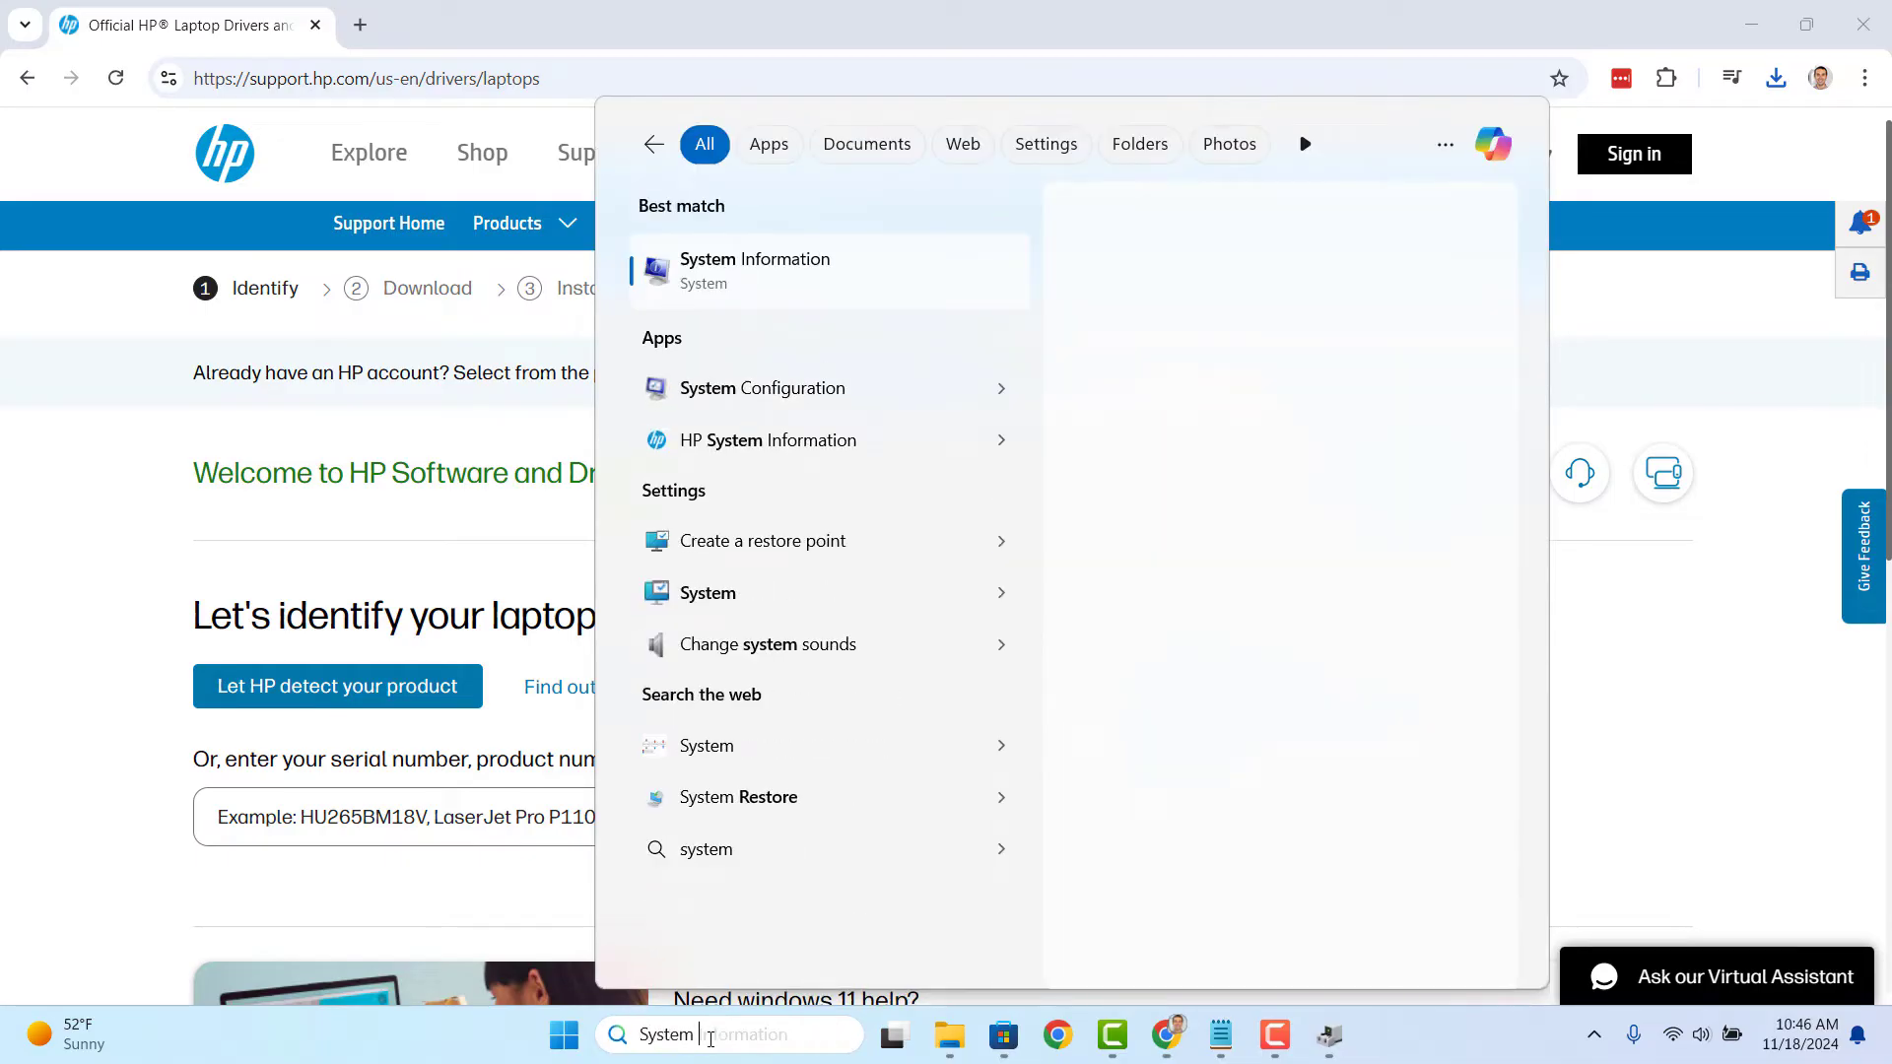
pyautogui.write('Information')
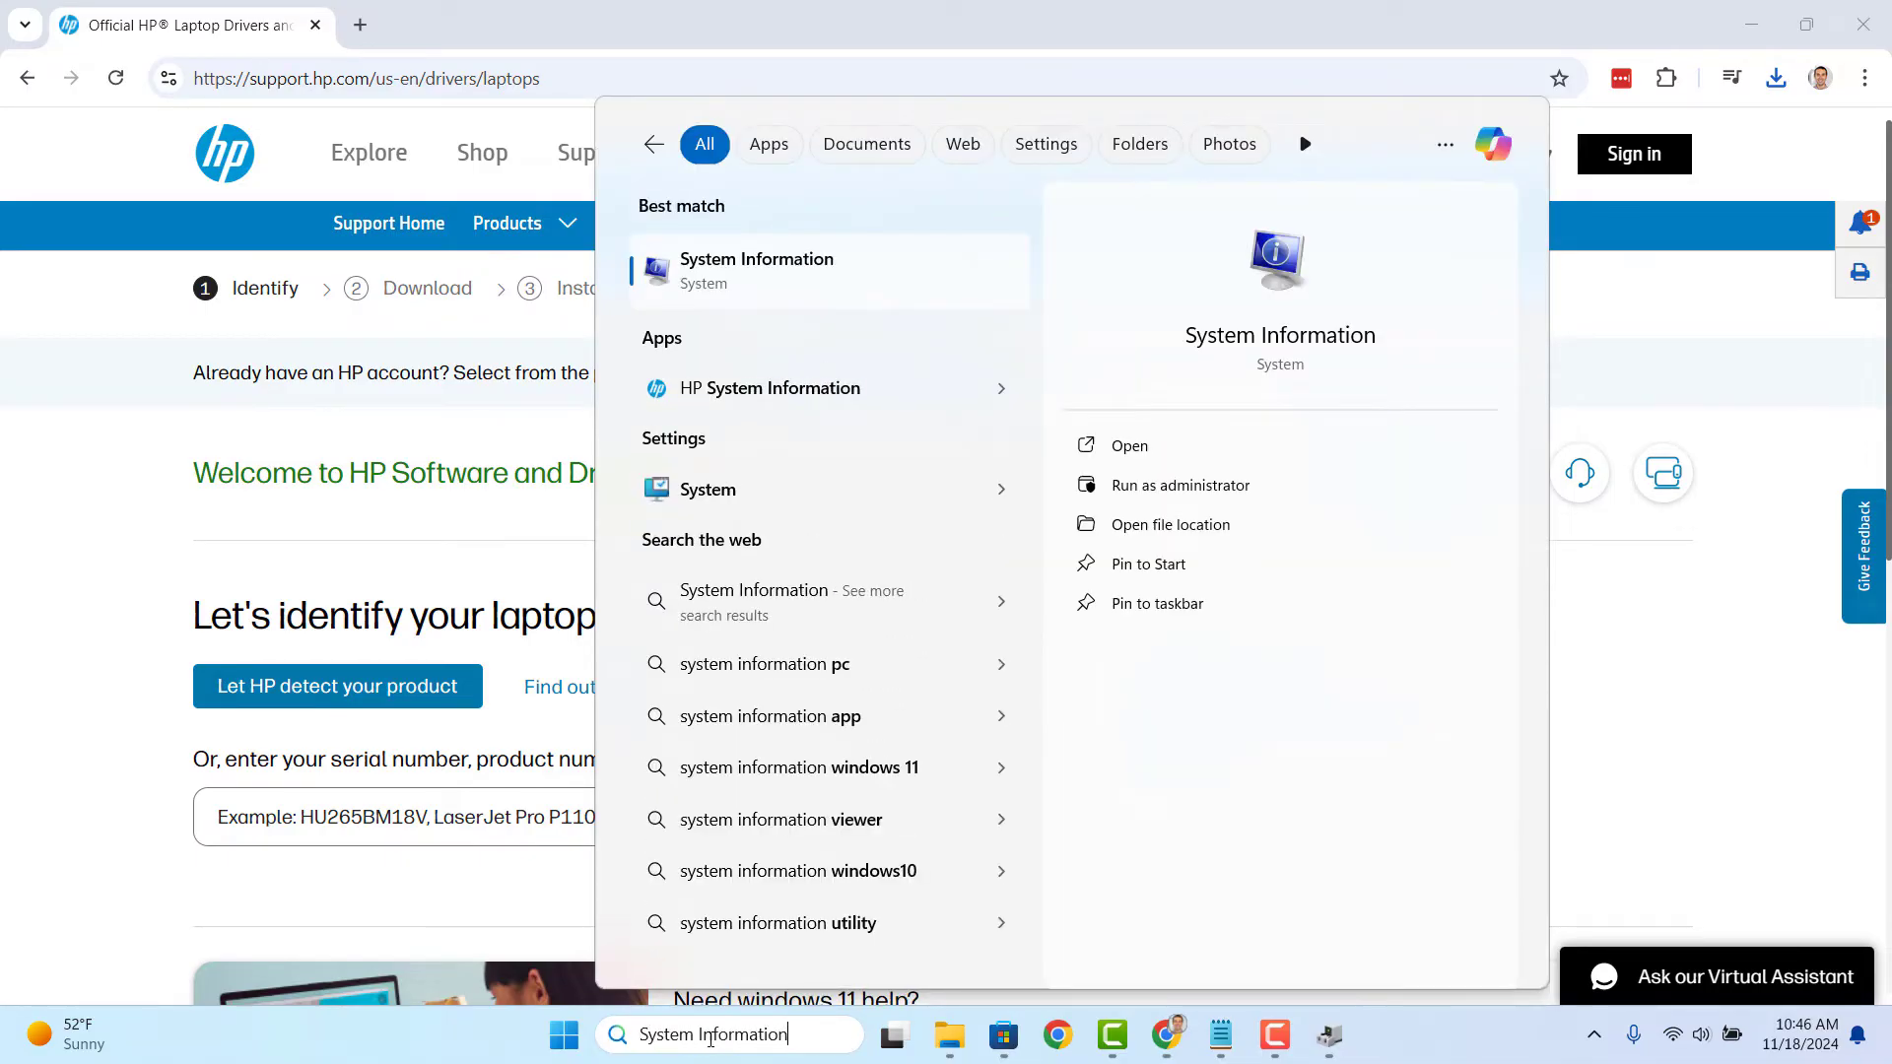
pyautogui.click(896, 291)
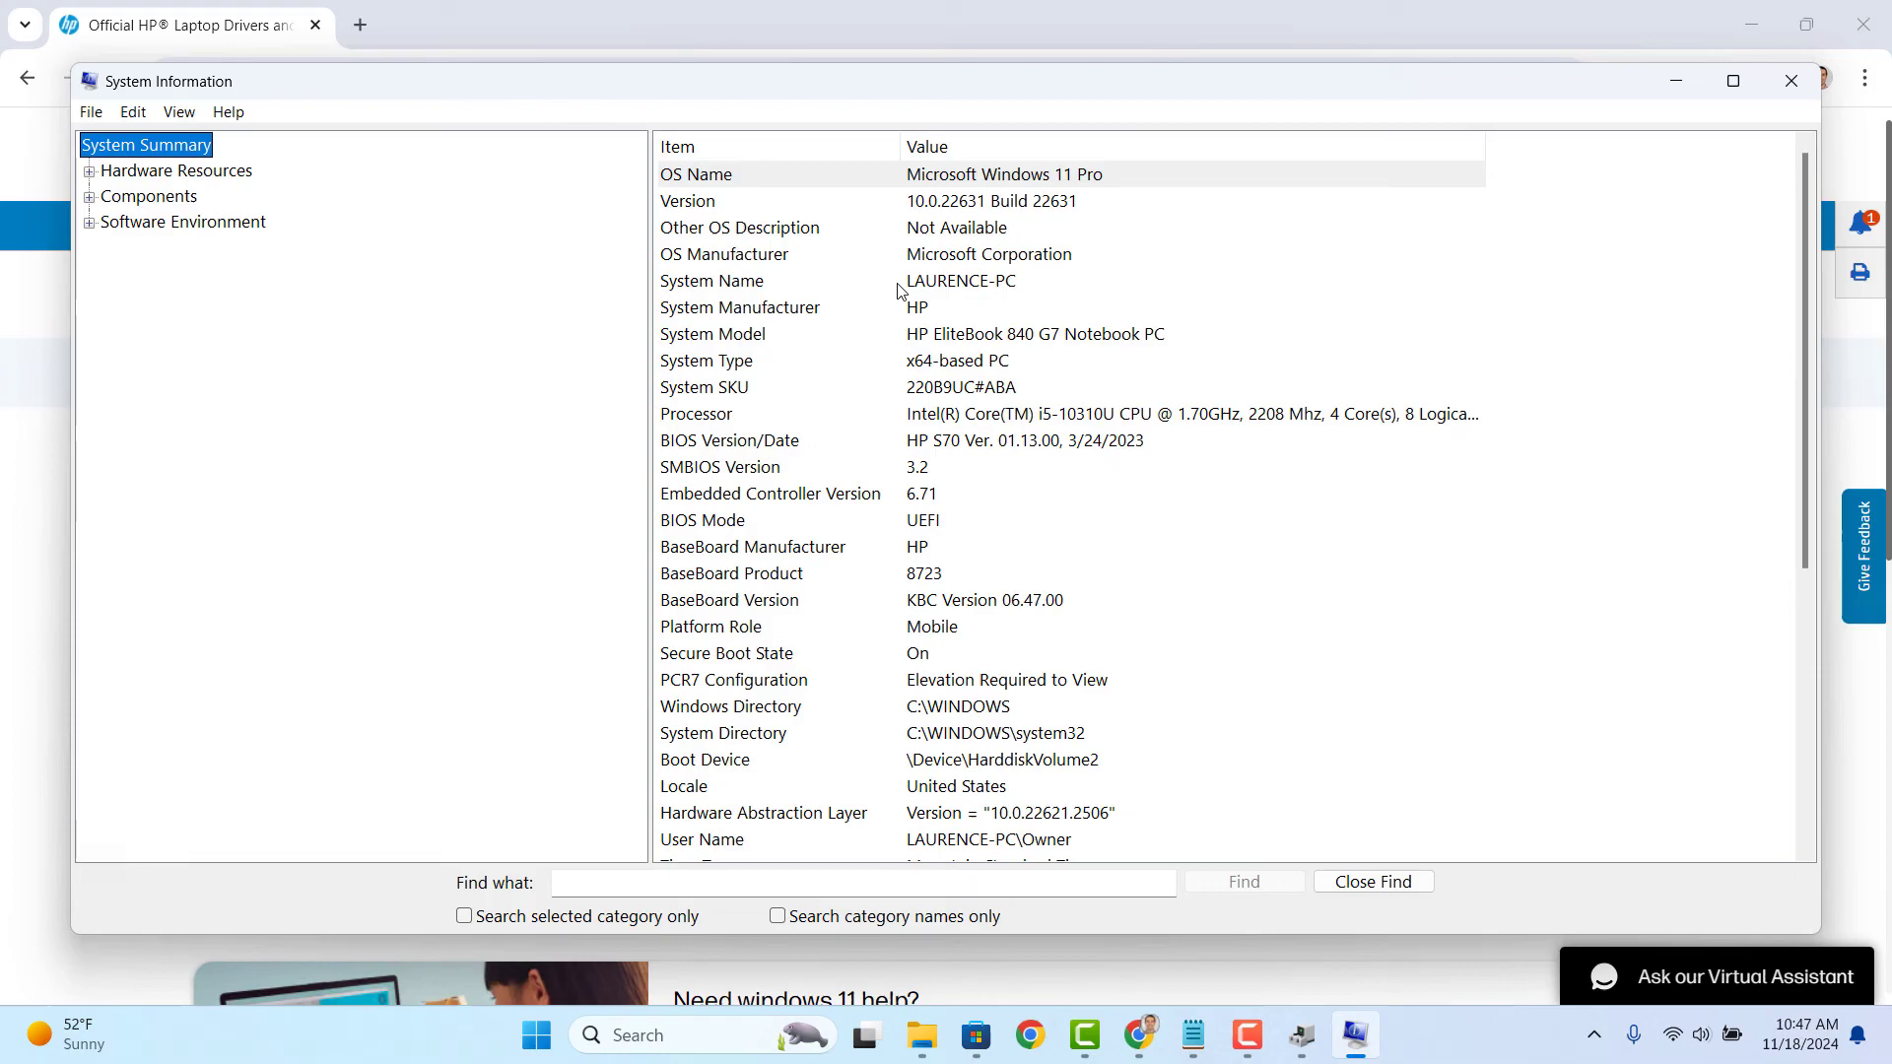
pyautogui.click(779, 332)
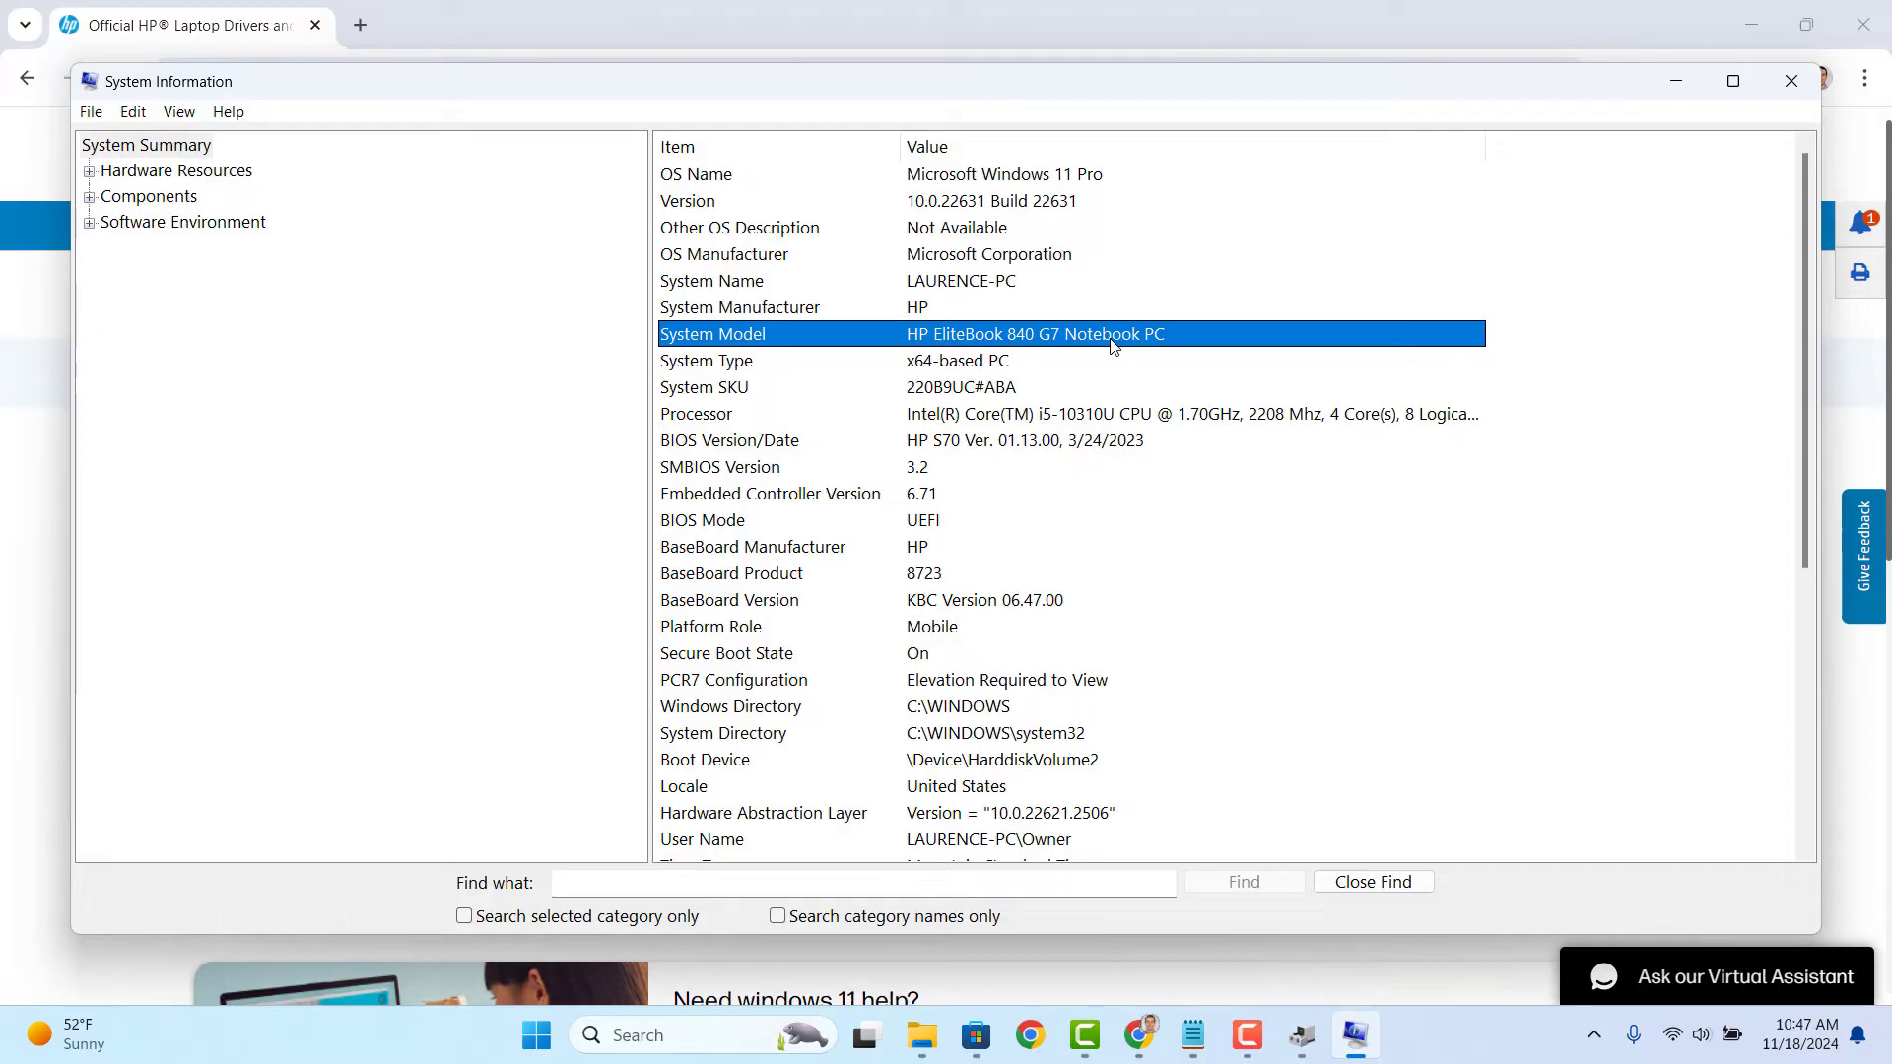
# - Identify the laptop on HP's drivers page as the HP EliteBook 840 G7 Notebook PC
pyautogui.click(1679, 77)
pyautogui.click(579, 806)
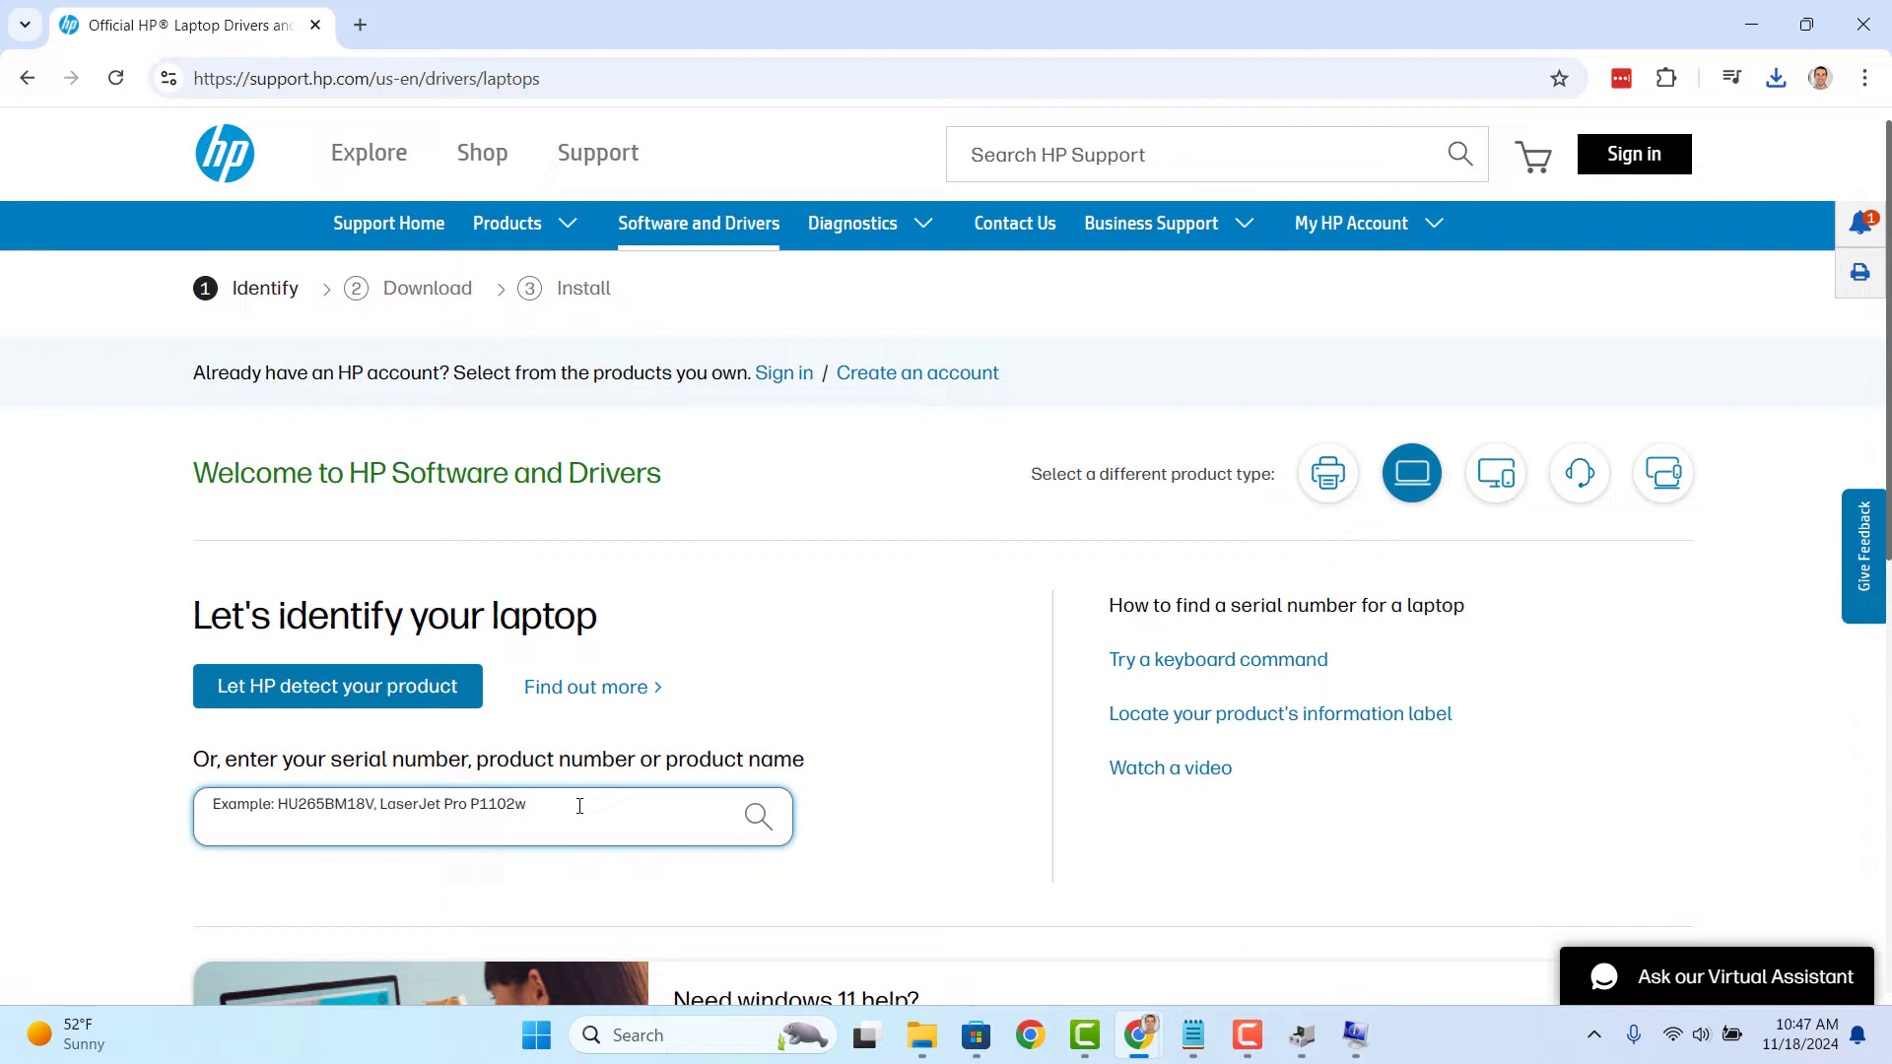
pyautogui.write('Elitebook ')
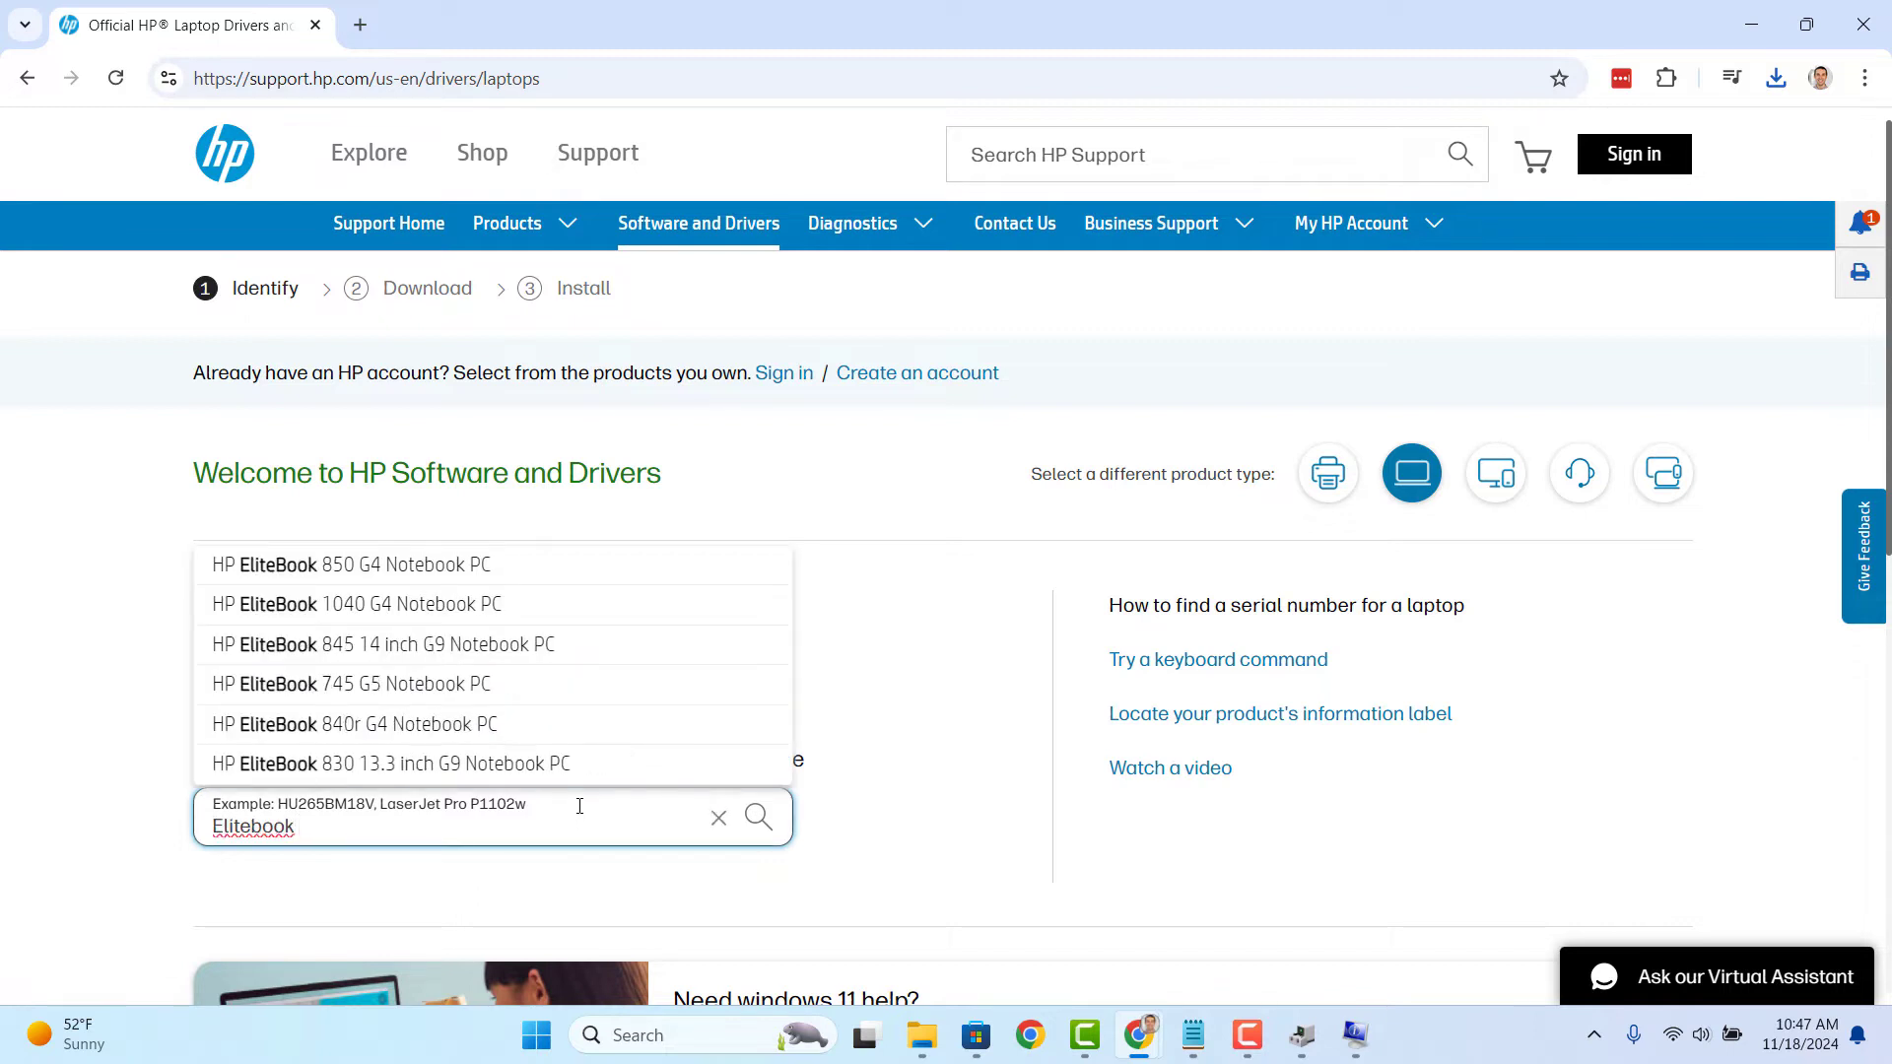
pyautogui.write('840 G7')
pyautogui.click(375, 869)
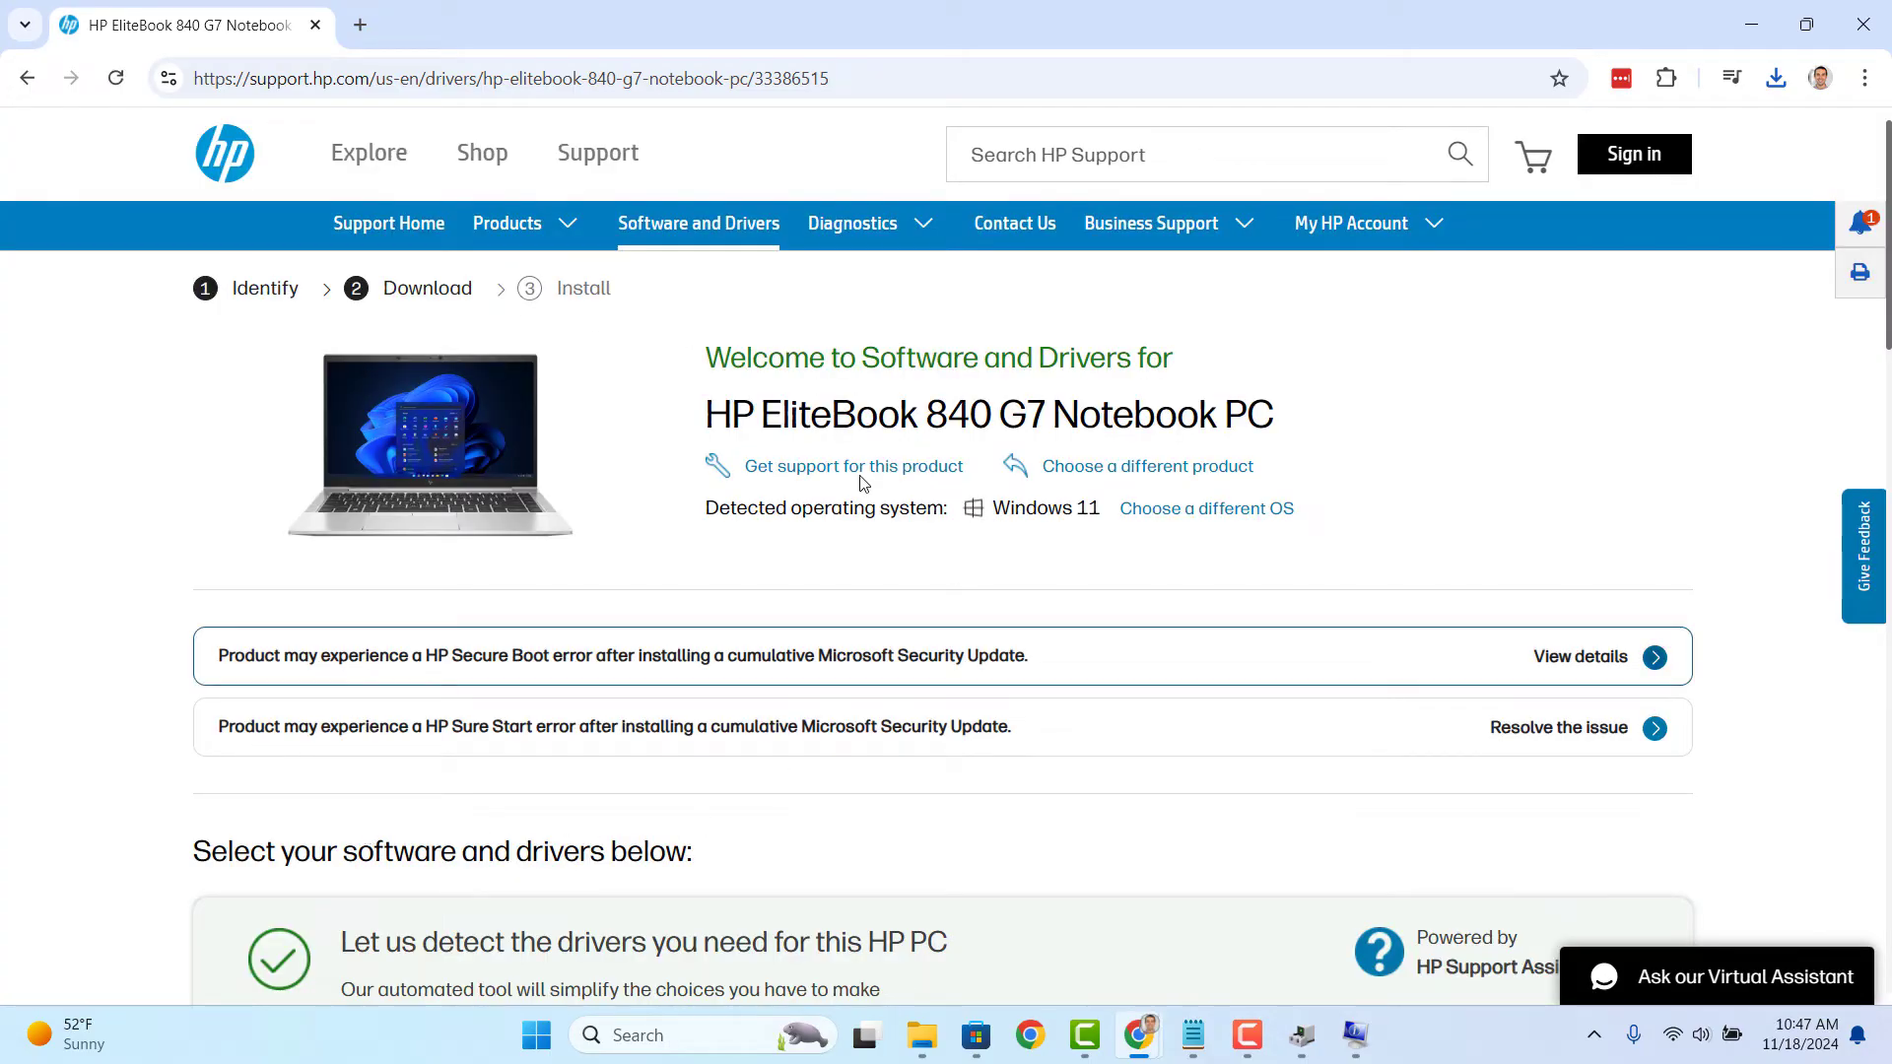
# - Expand BIOS-System Firmware to show the S70, S73 firmware version 01.18.01
pyautogui.scroll(-5, 565, 690)
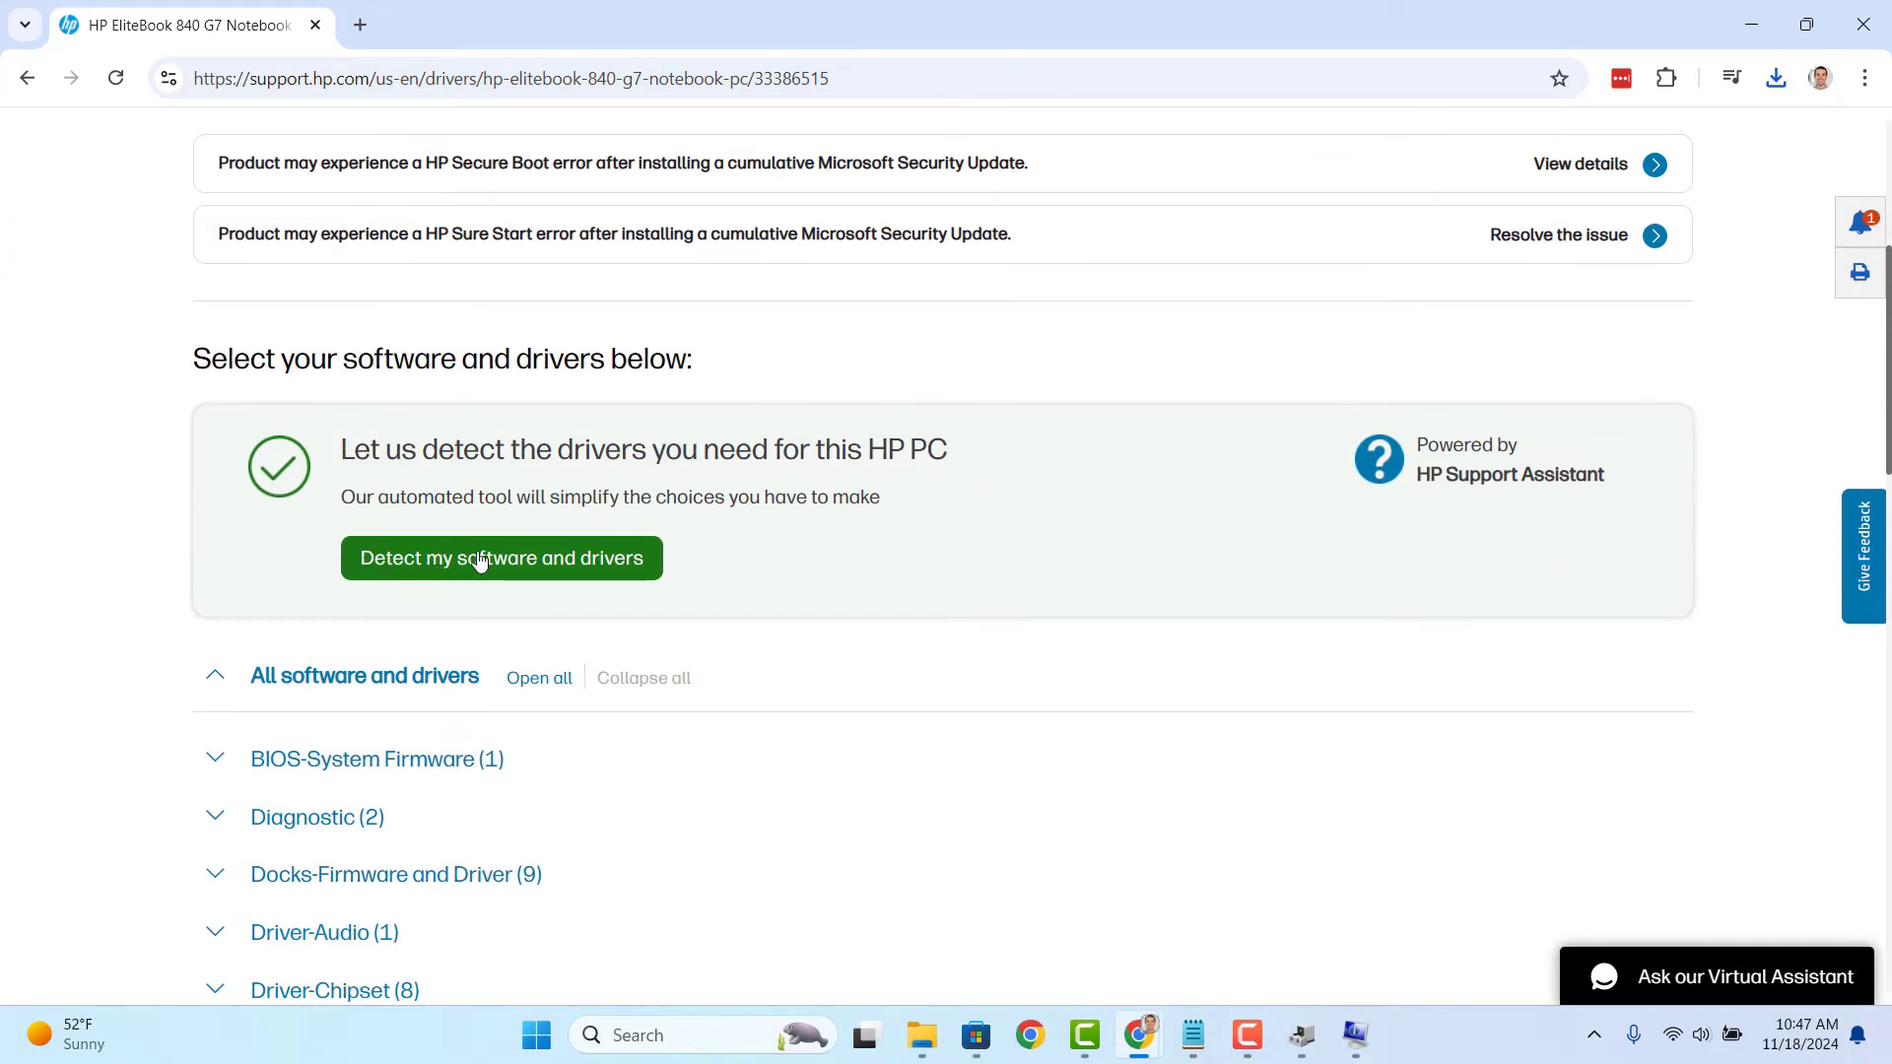
pyautogui.scroll(-2, 512, 596)
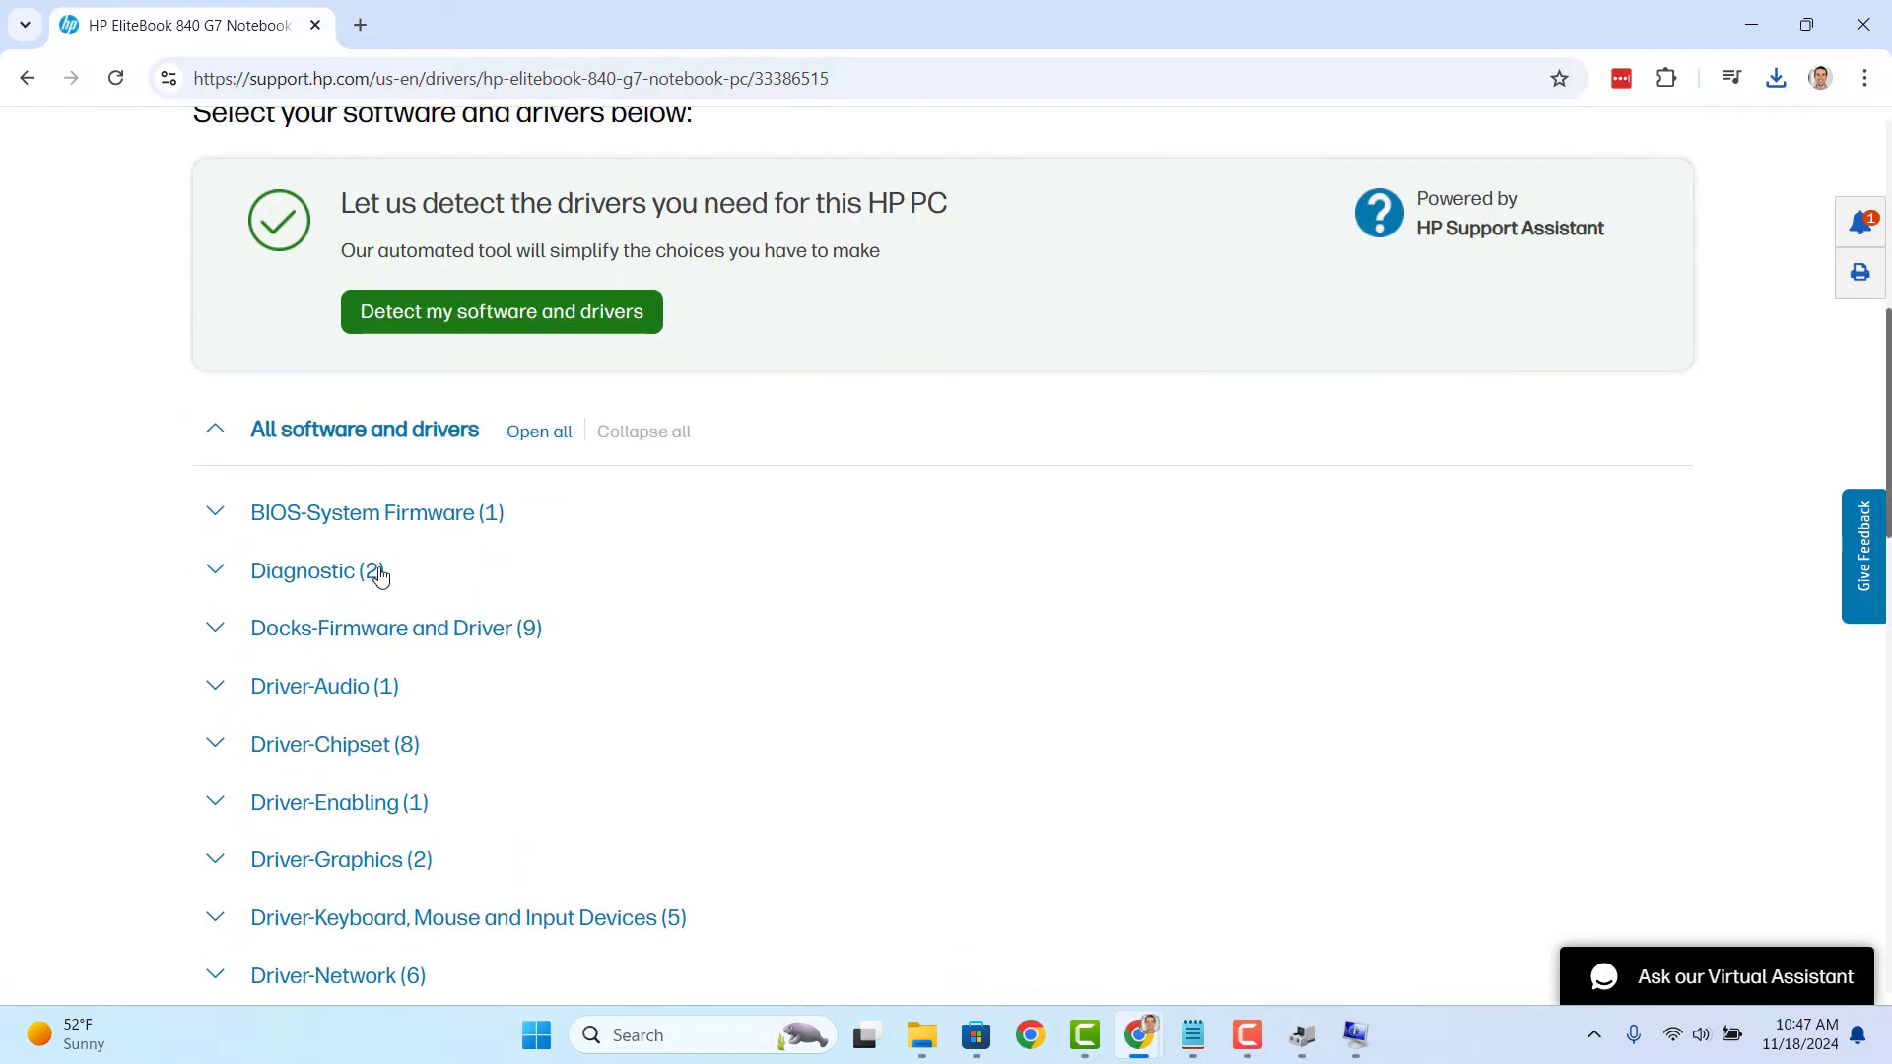
pyautogui.click(216, 517)
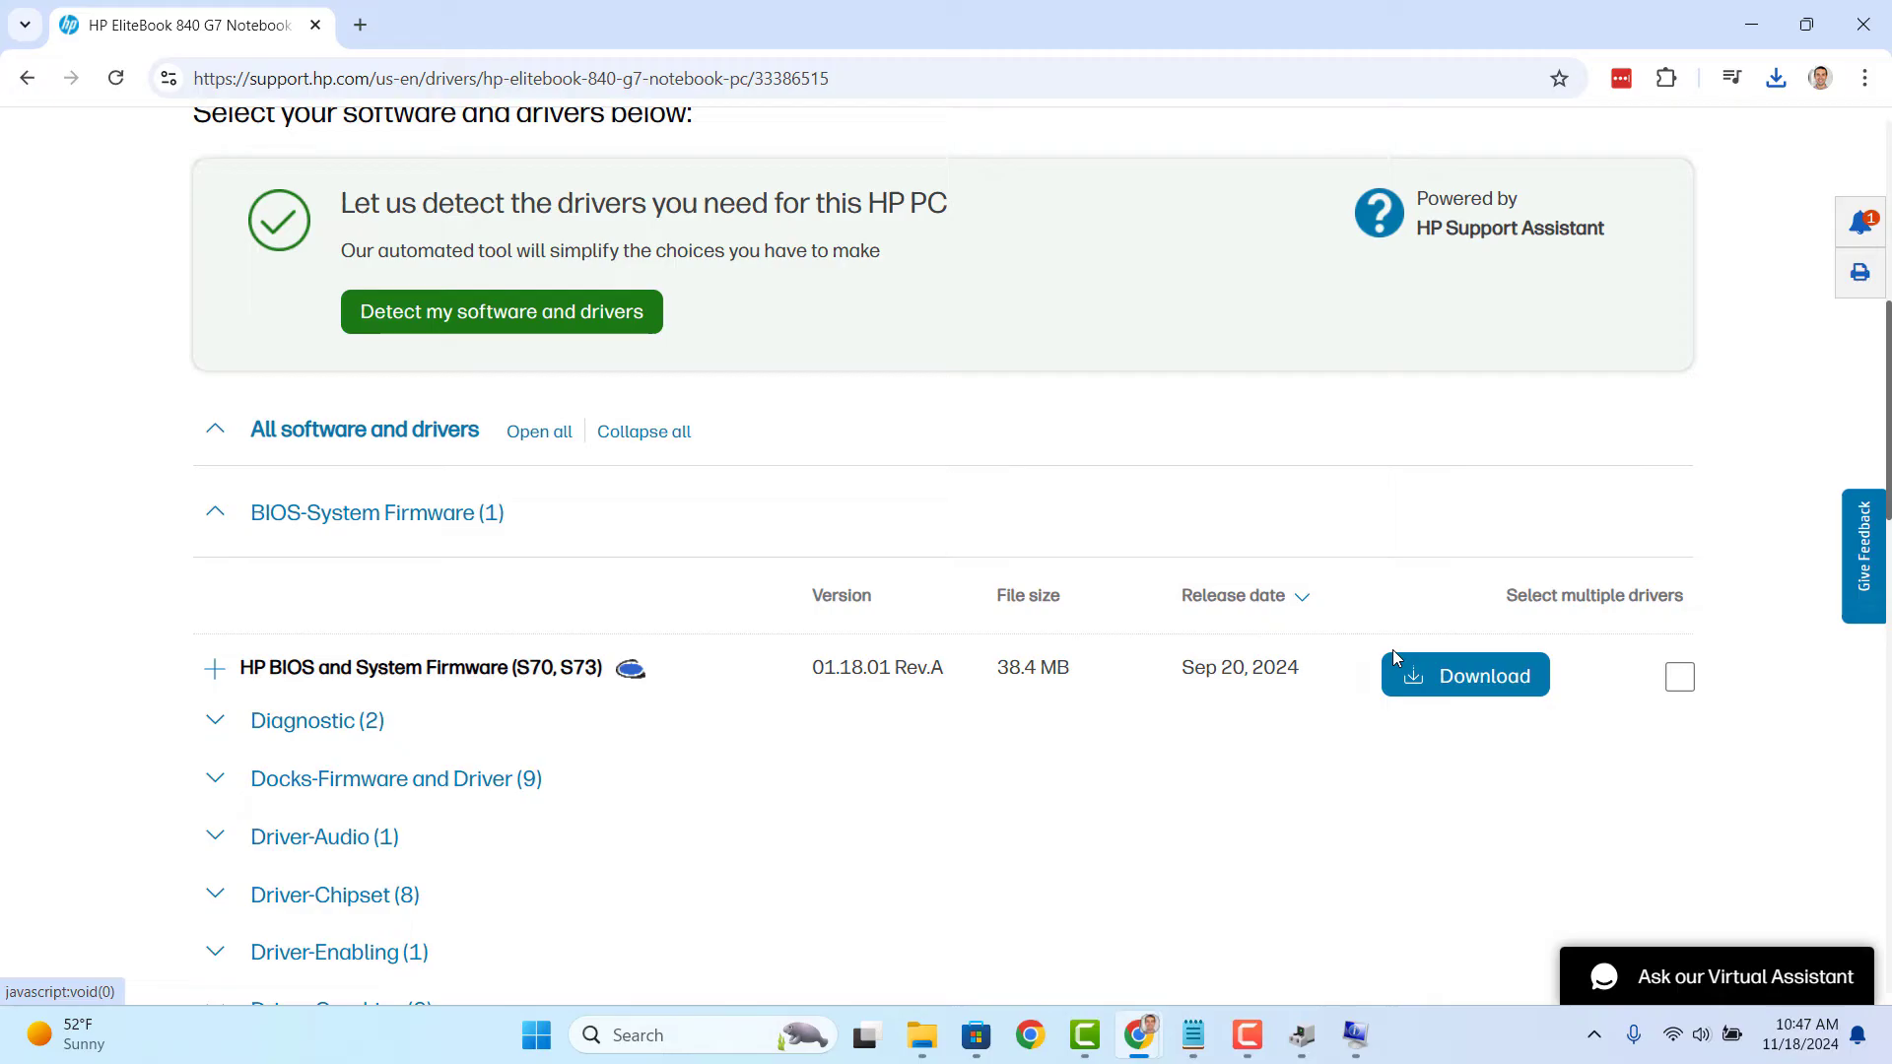
# - Download the BIOS firmware package manually, declining HP's download assistant
pyautogui.click(1457, 678)
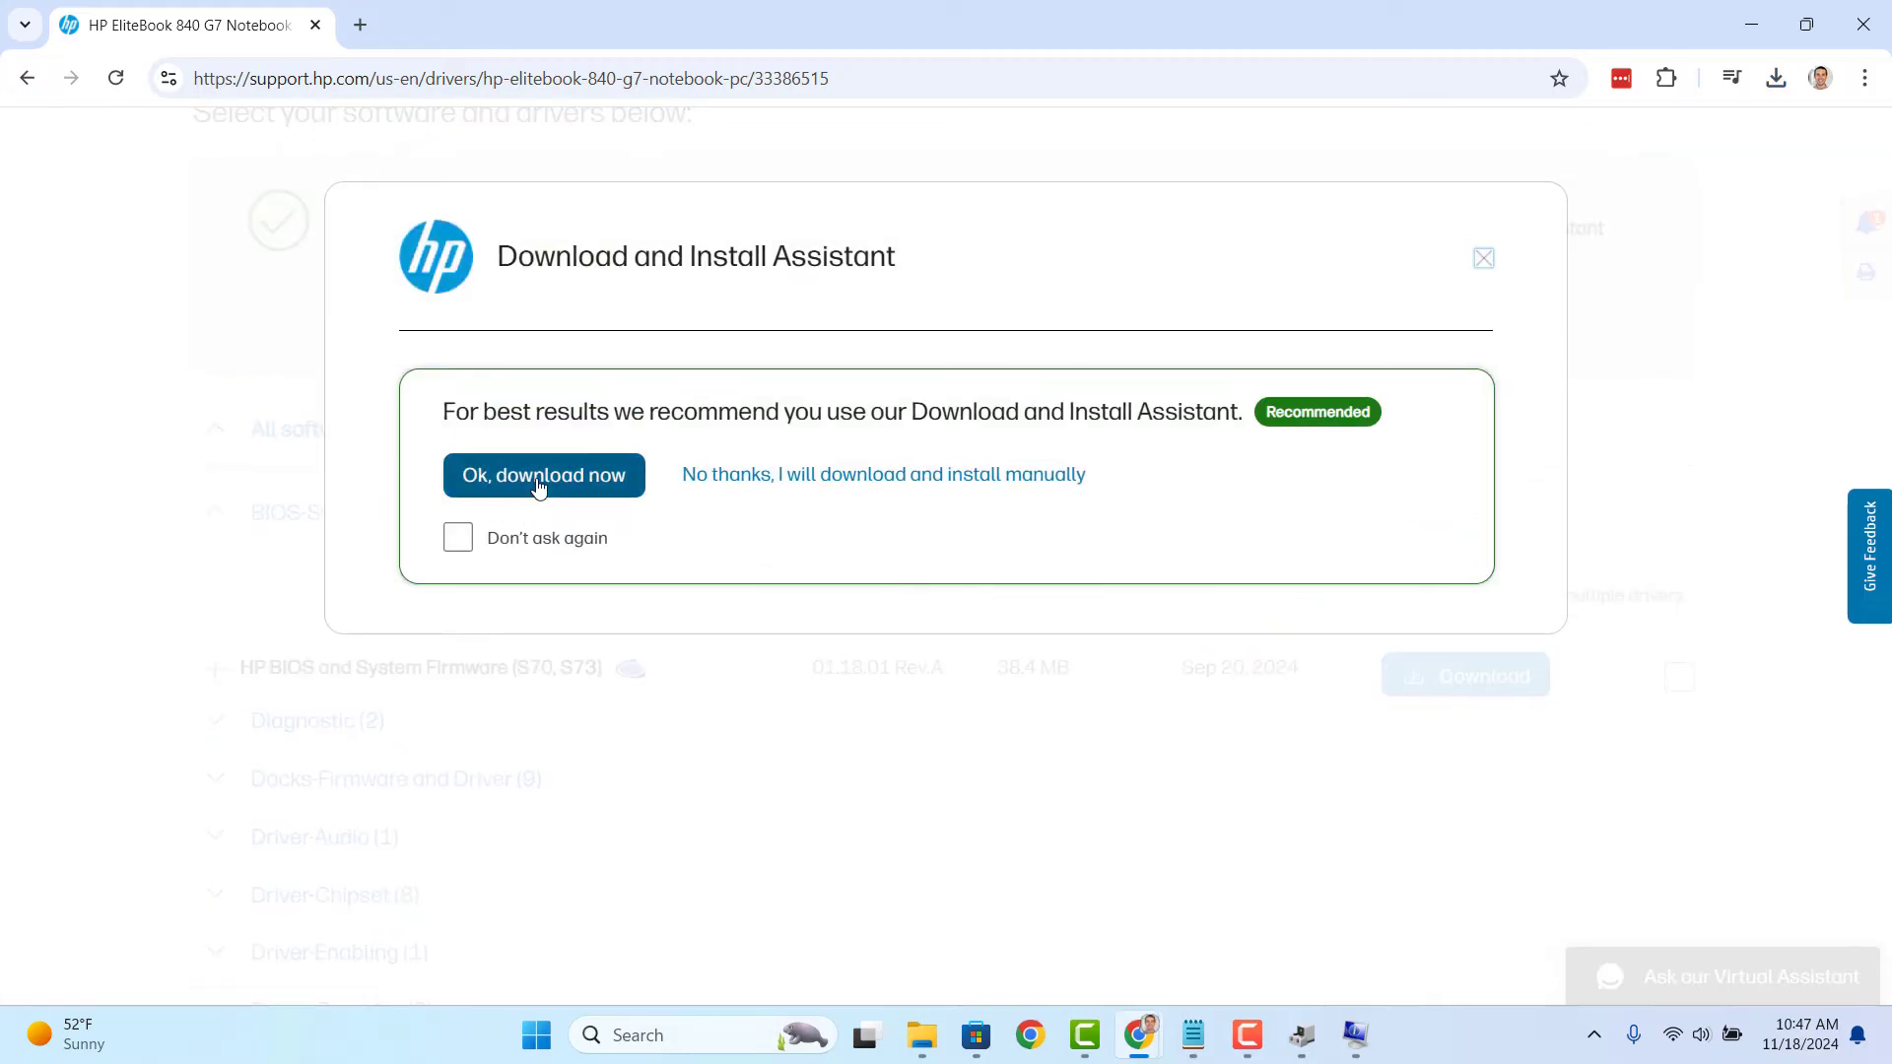
pyautogui.click(706, 483)
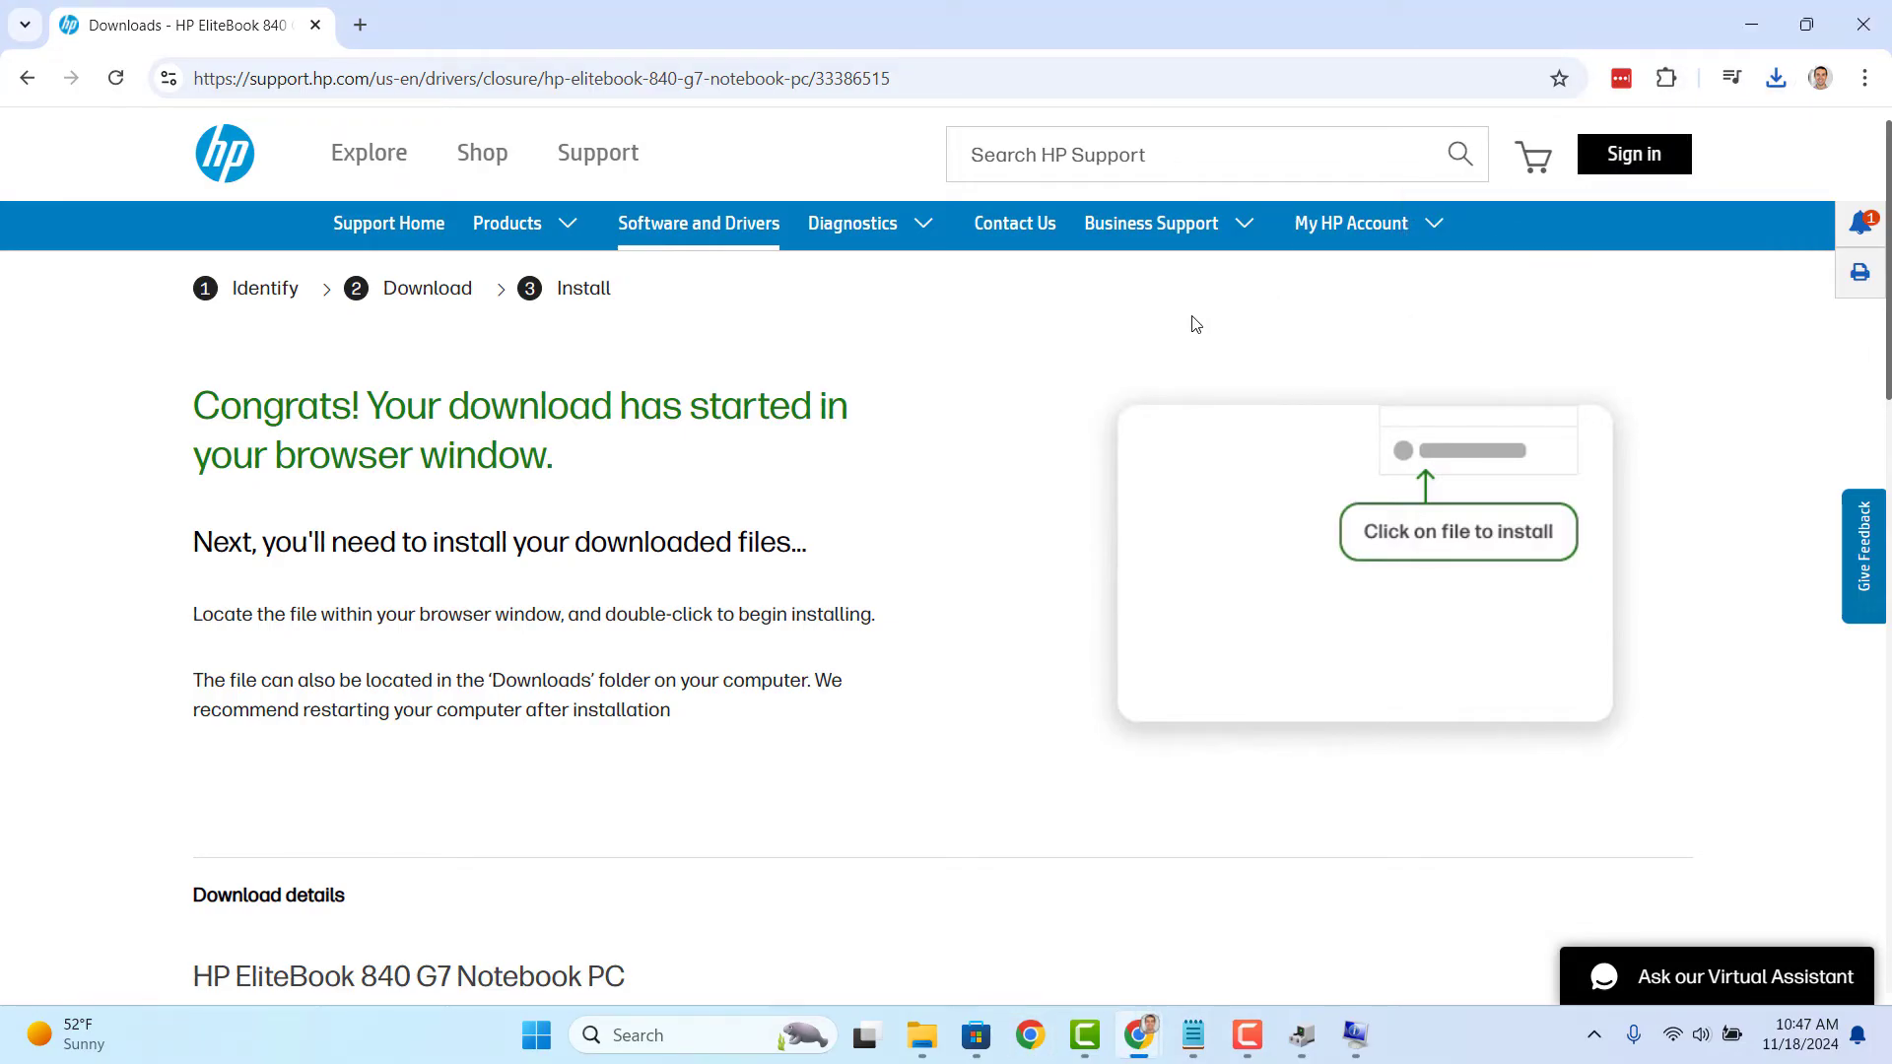
# - Accept the HP BIOS installer's license and extract the firmware files to the default location
pyautogui.click(1742, 33)
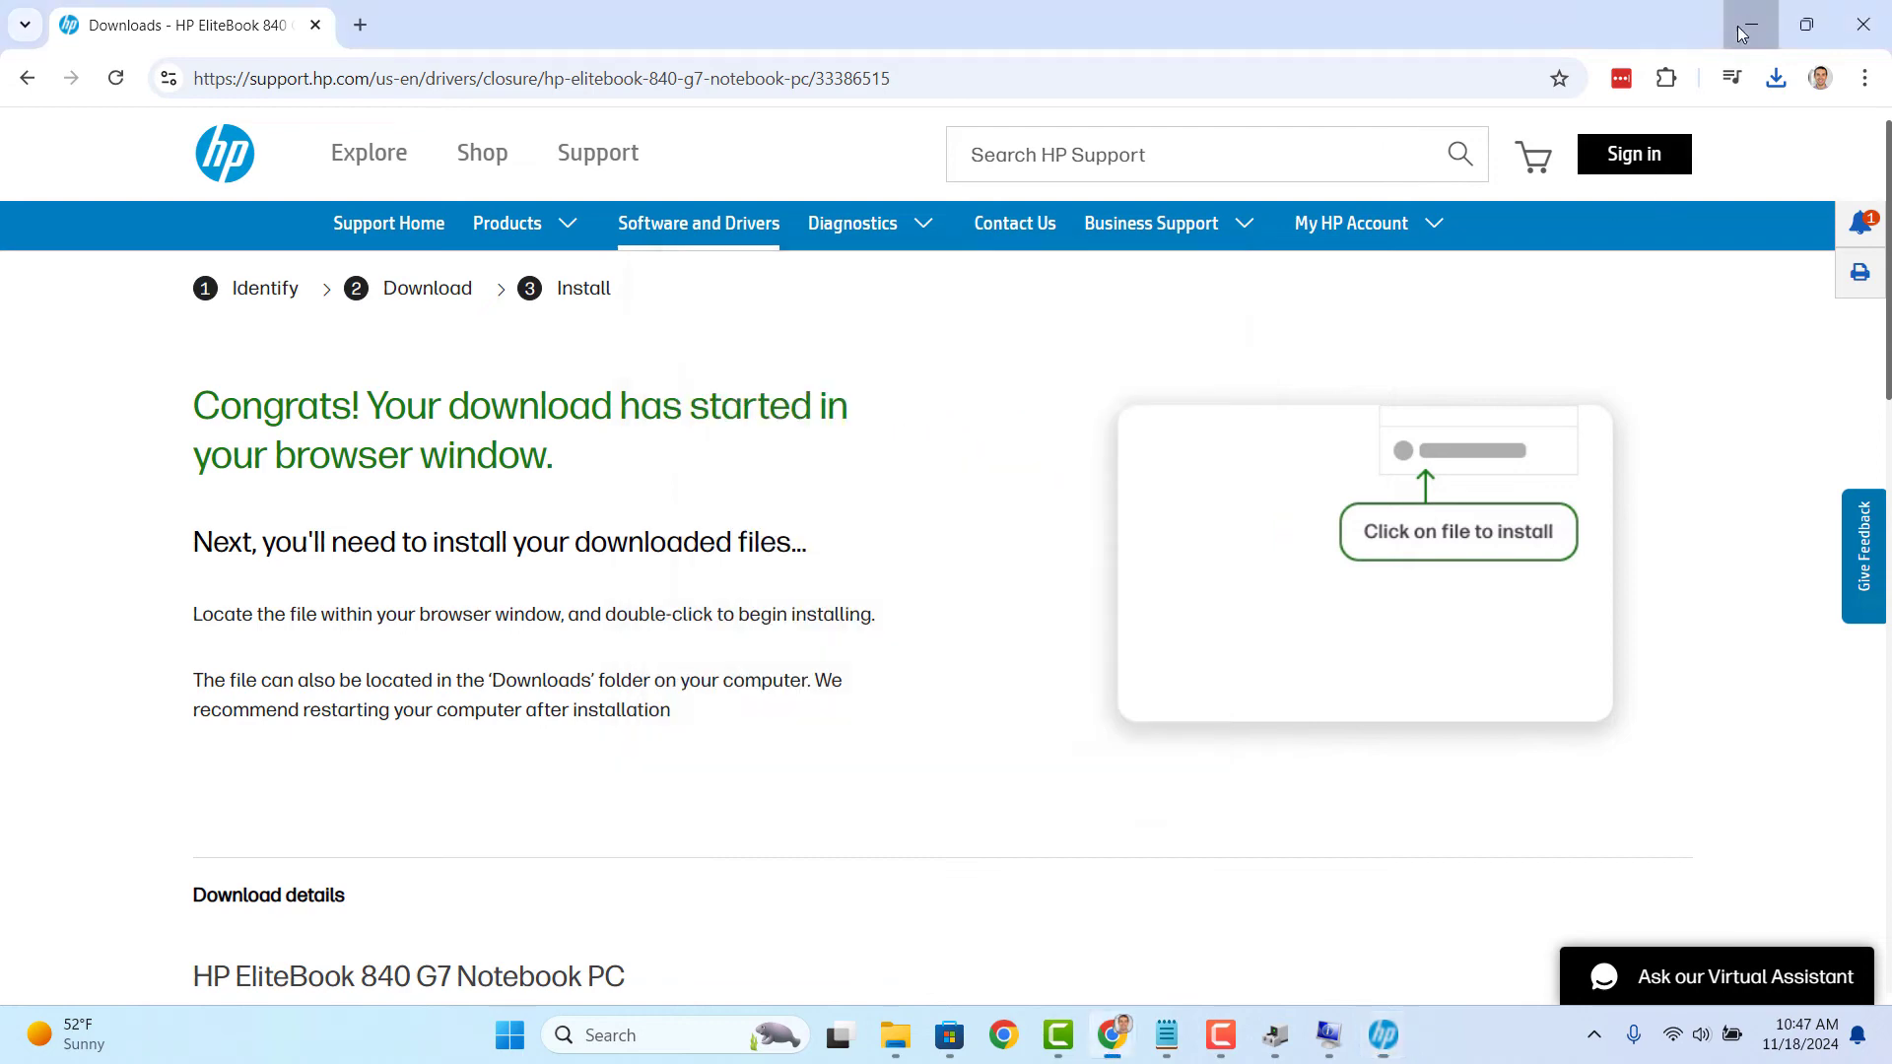
pyautogui.click(1742, 32)
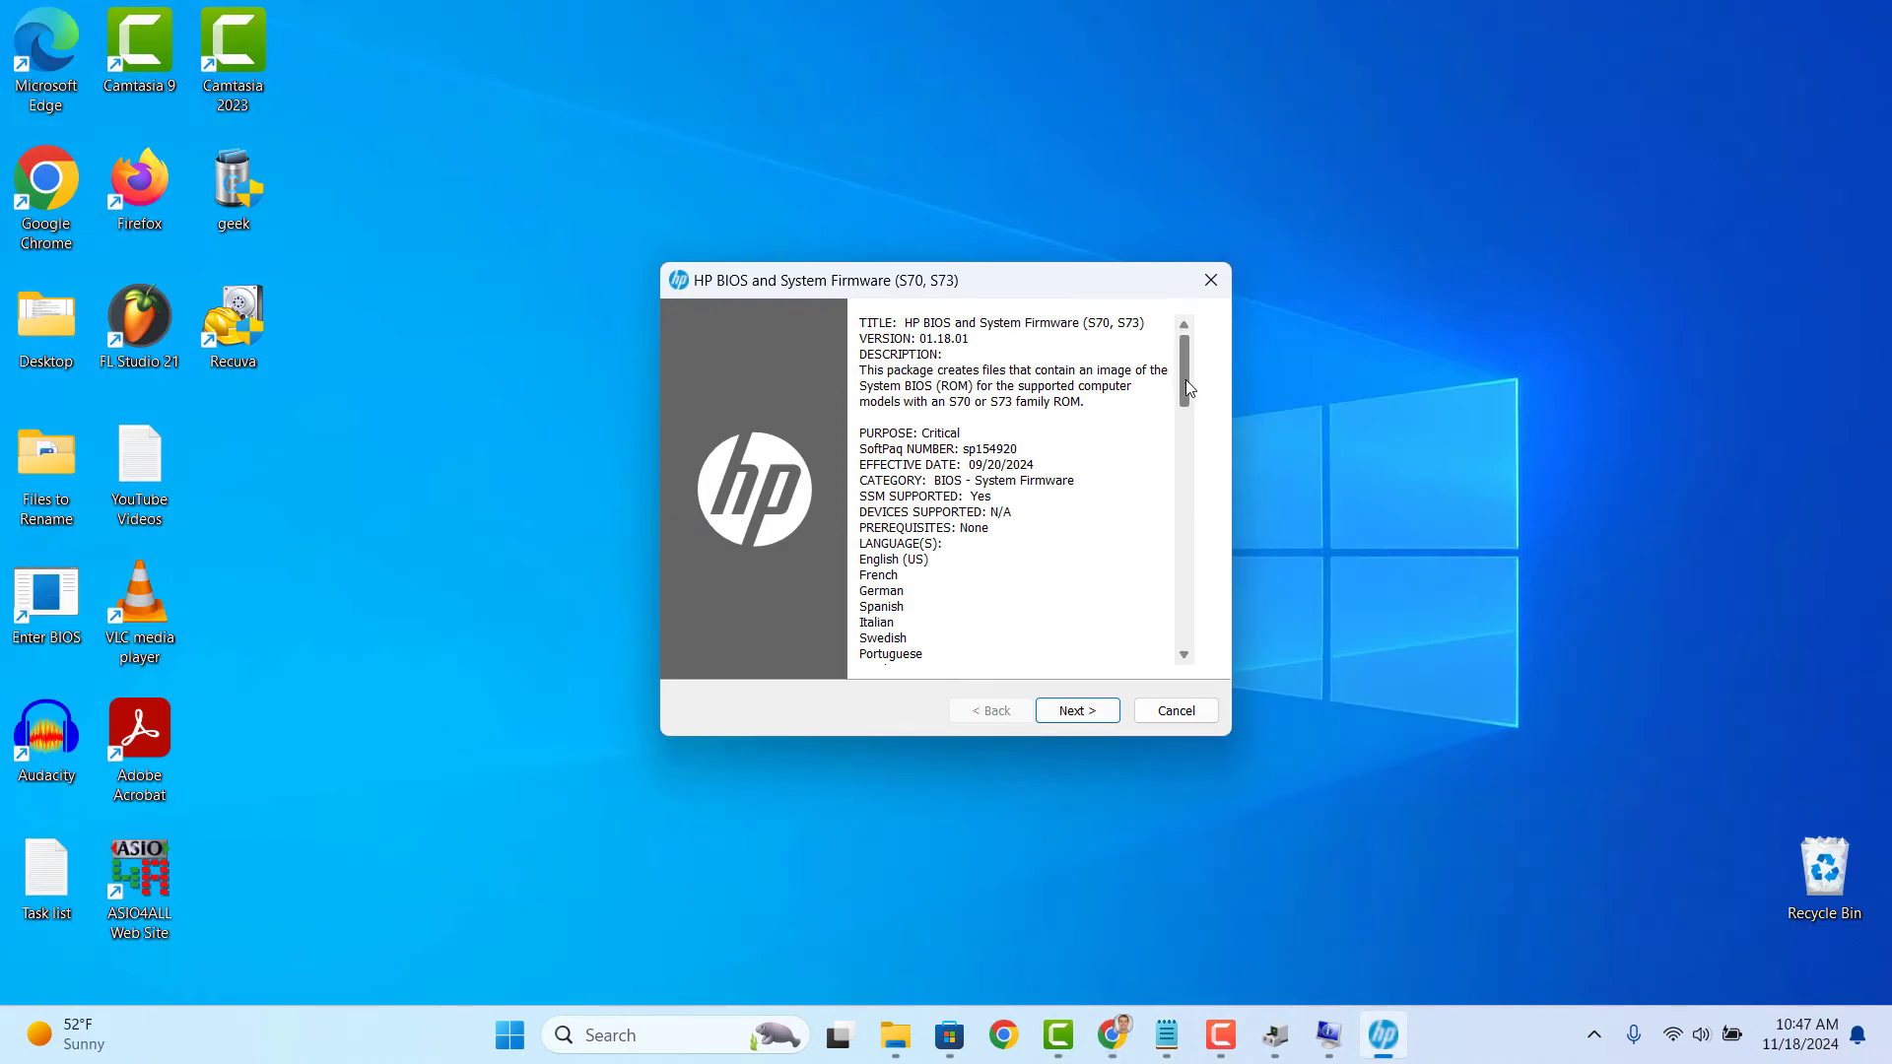
pyautogui.moveTo(1185, 380); pyautogui.dragTo(1186, 549)
pyautogui.scroll(5, 1090, 625)
pyautogui.click(1078, 711)
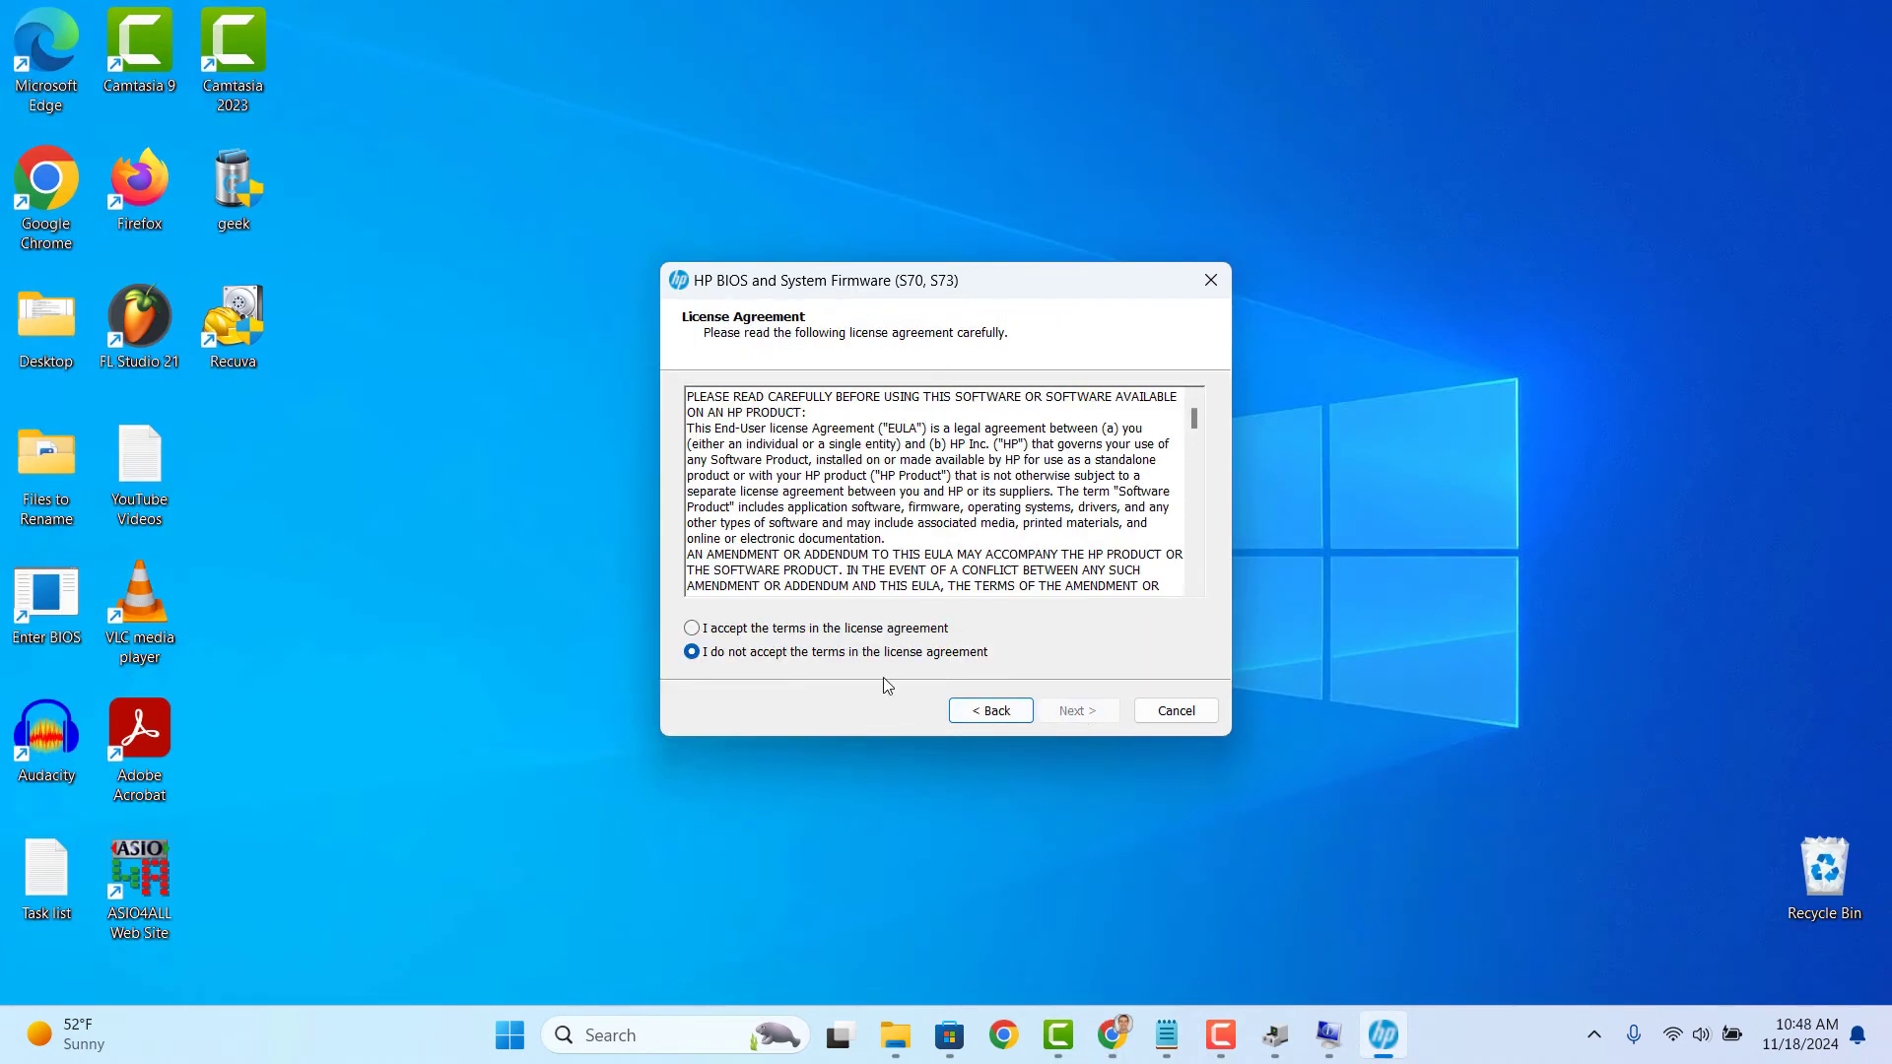
pyautogui.click(841, 629)
pyautogui.click(1077, 710)
pyautogui.click(1089, 711)
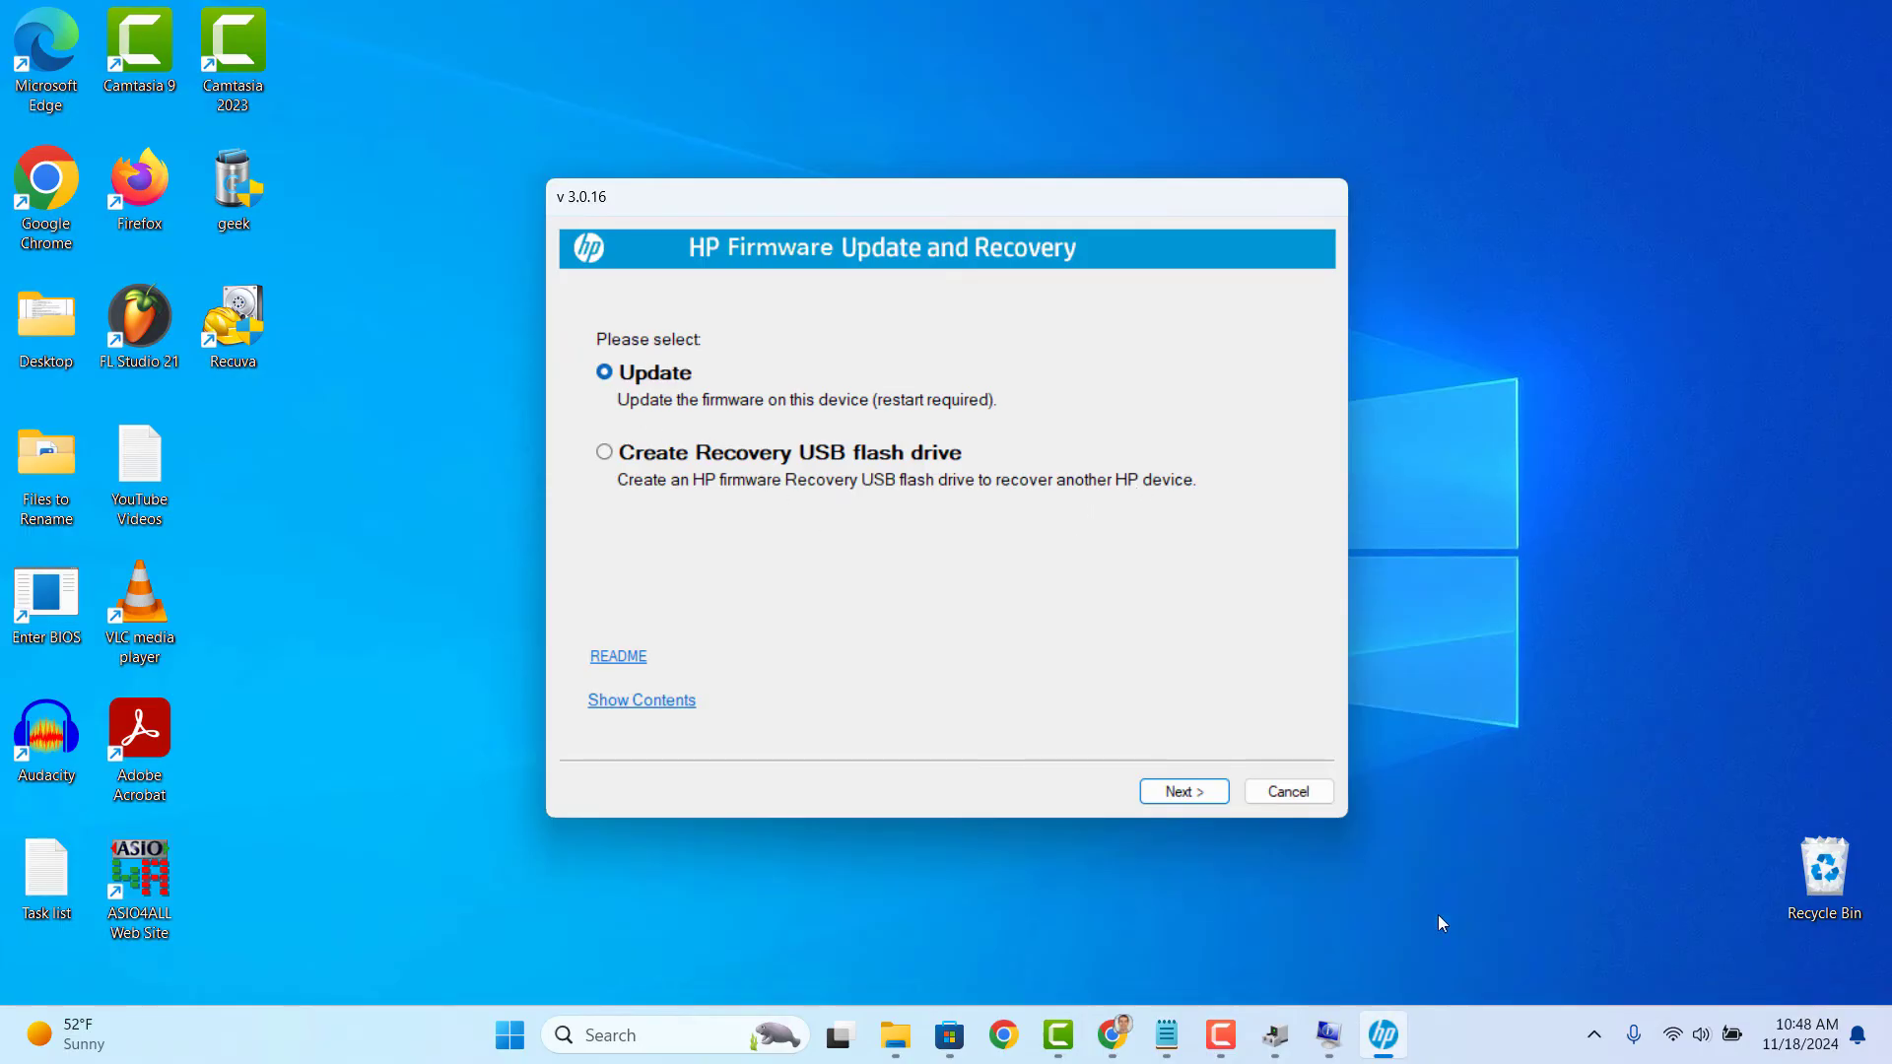
# - Run the firmware Update for this device, restarting into the BIOS 01.18.01 flash
pyautogui.click(1197, 798)
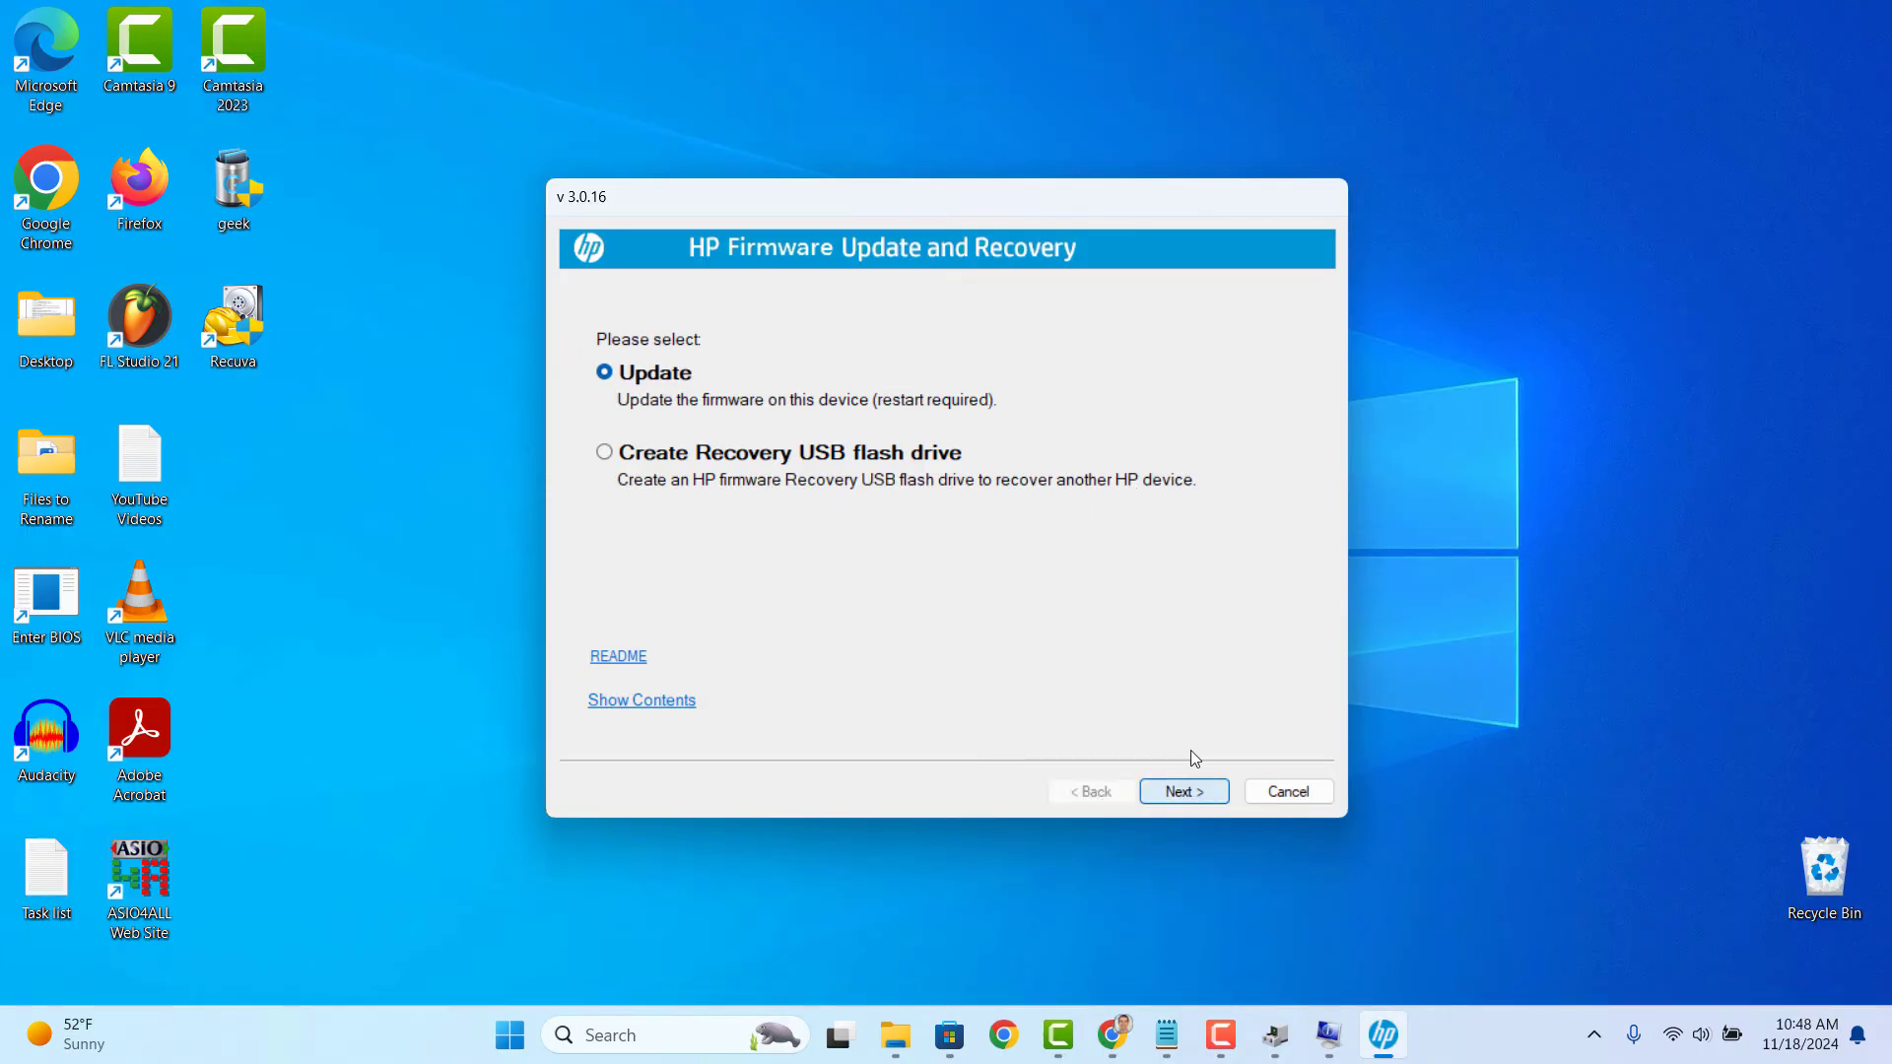
pyautogui.click(1179, 794)
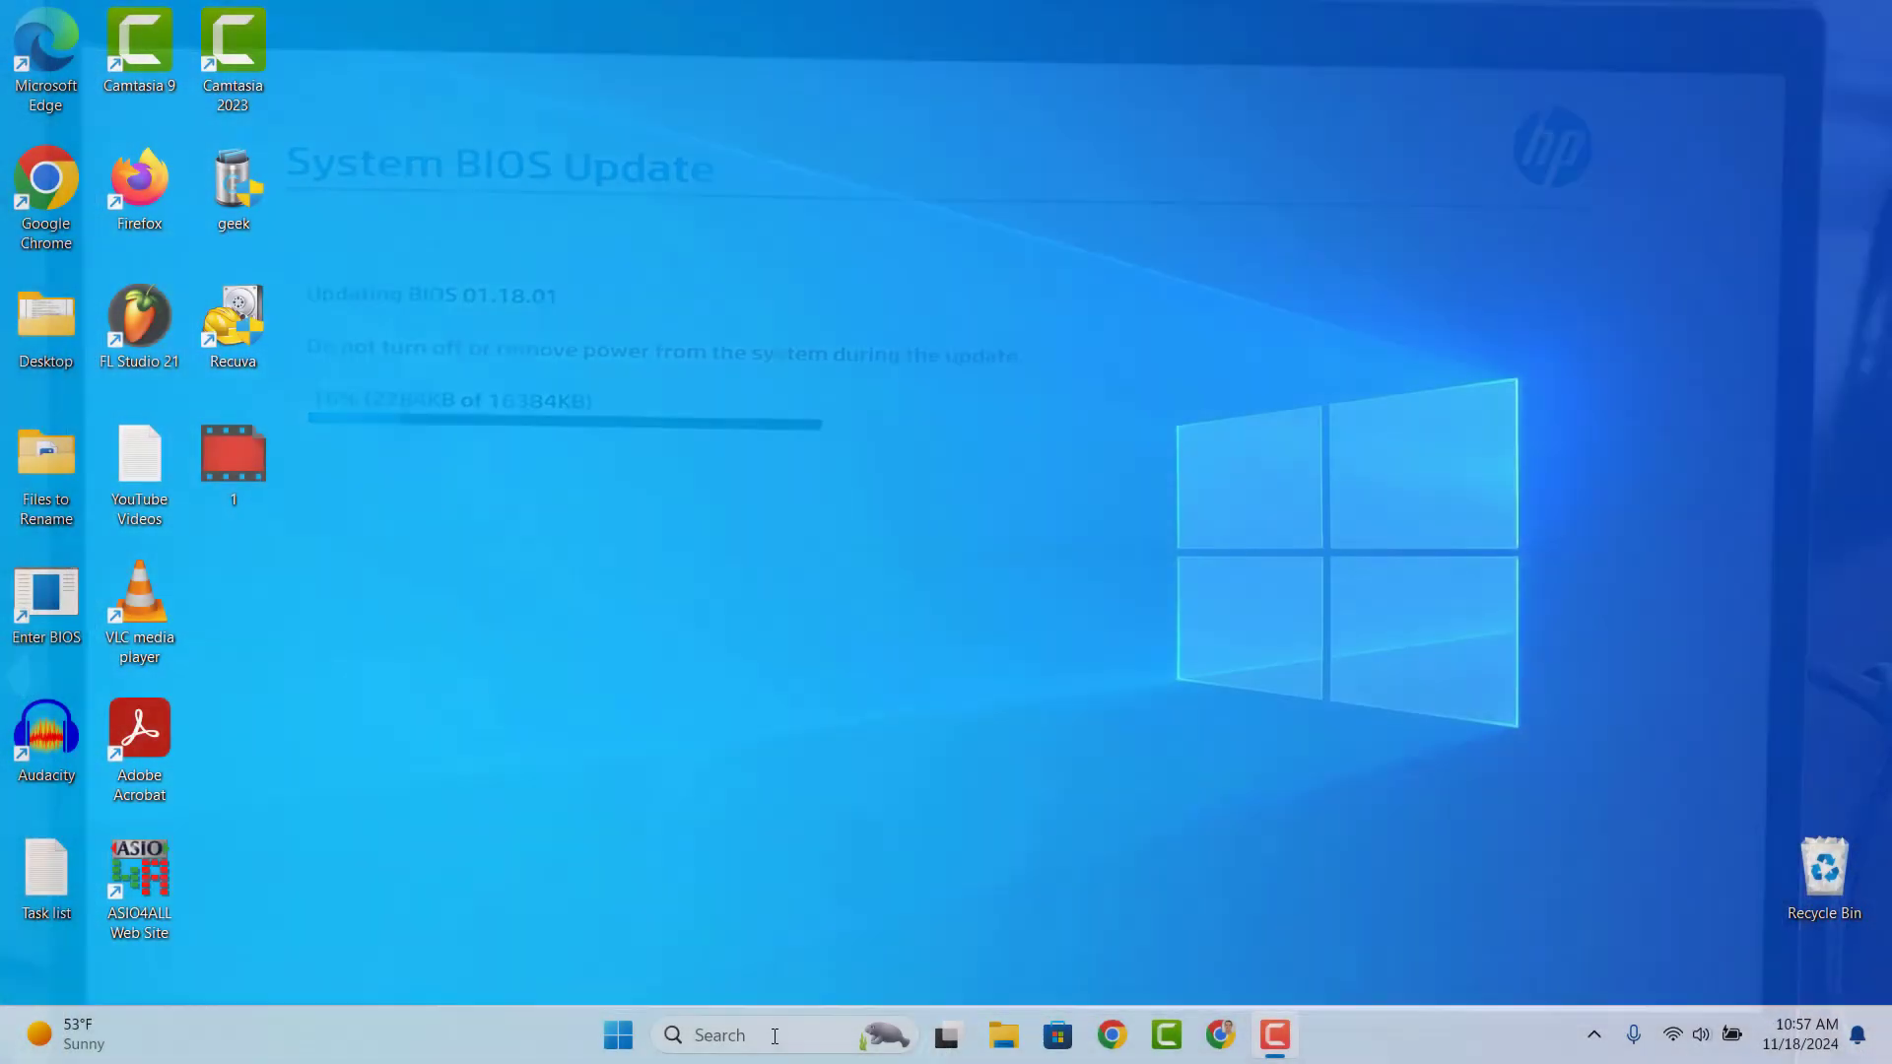
# - Launch Device Manager and show the HP S70 System Firmware properties under Firmware
pyautogui.click(751, 1030)
pyautogui.write('Device')
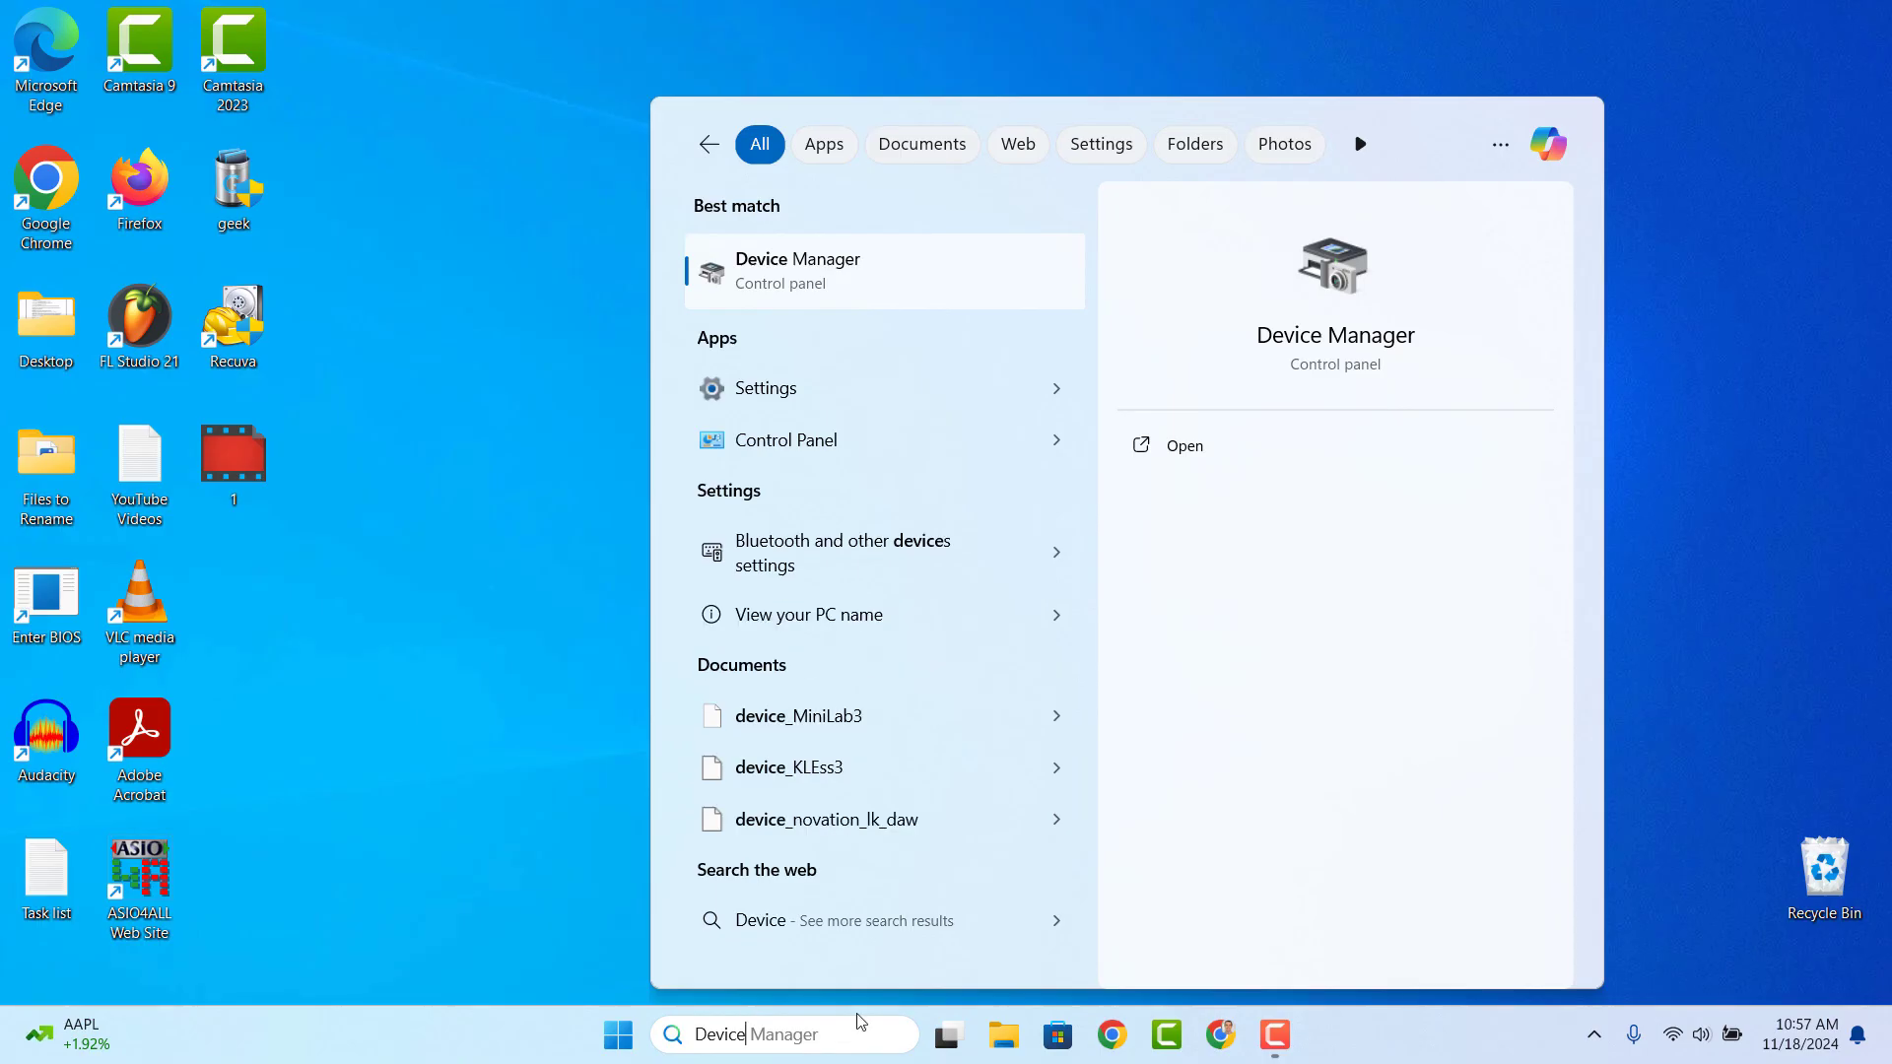
pyautogui.click(929, 279)
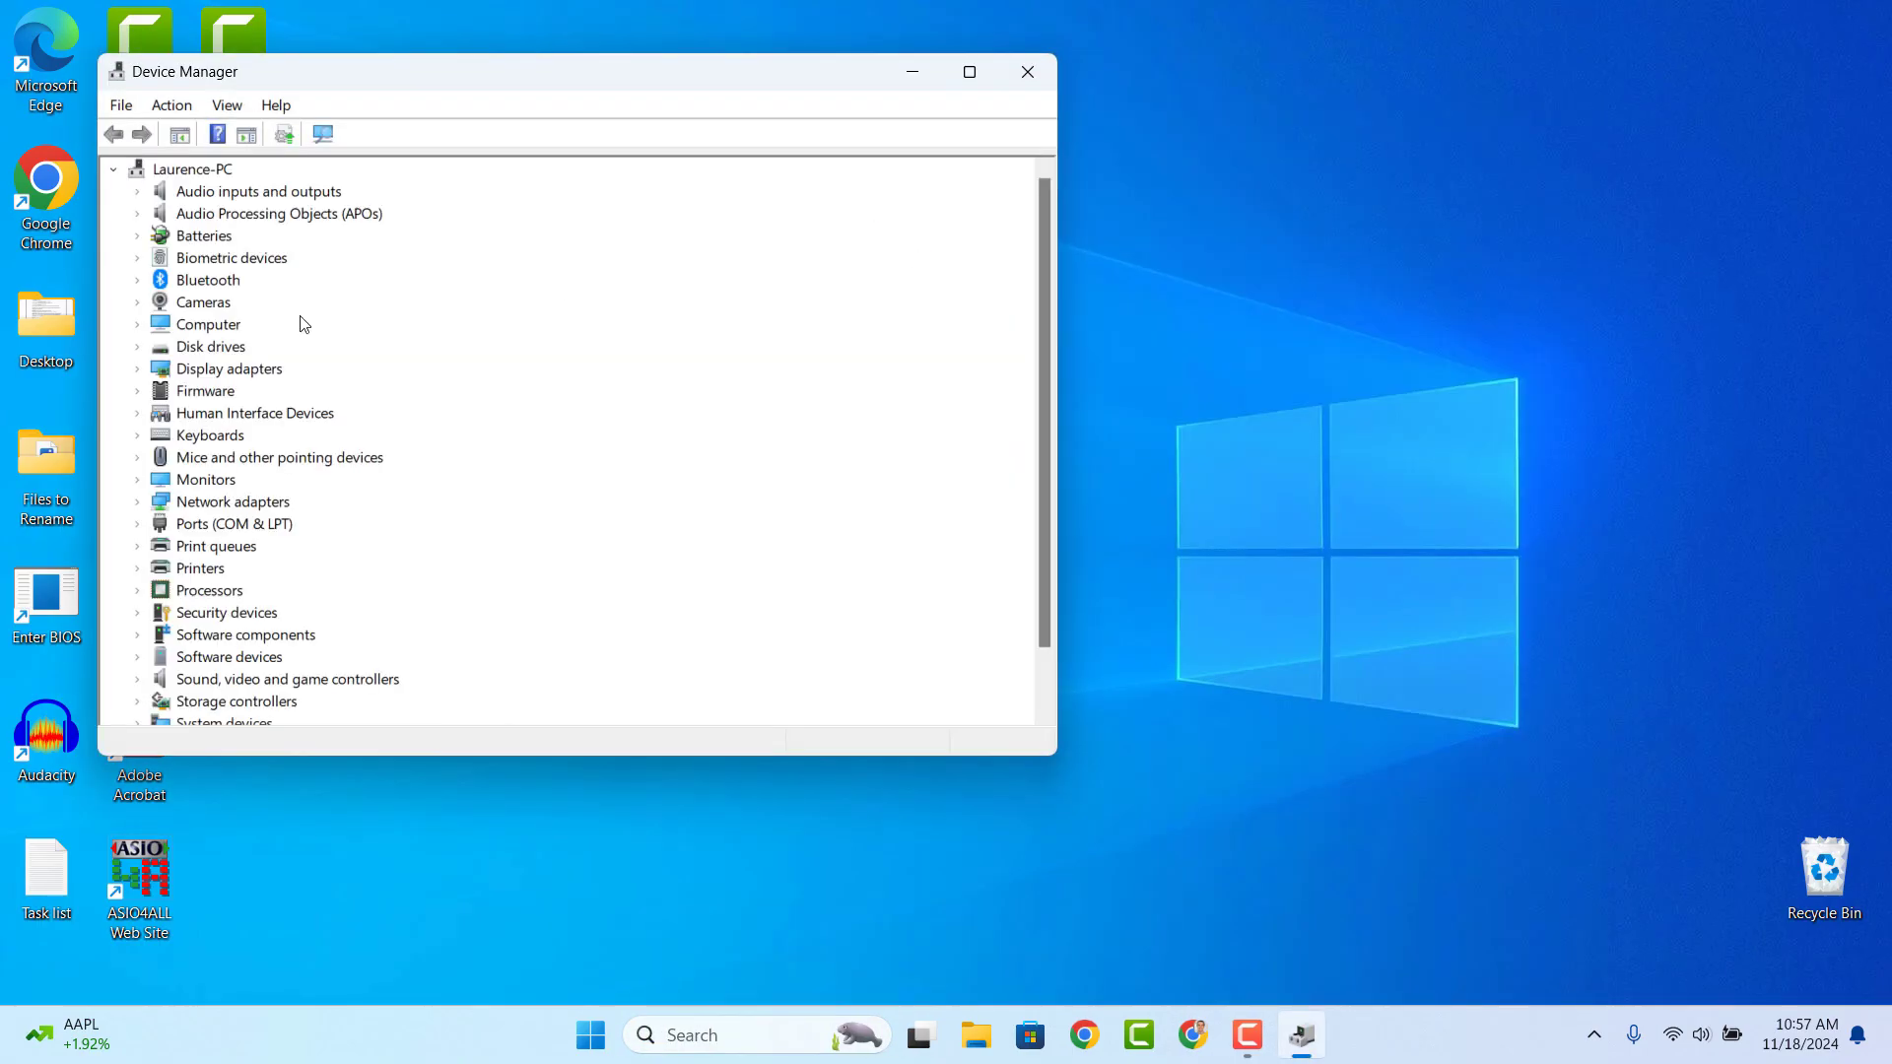
pyautogui.click(139, 393)
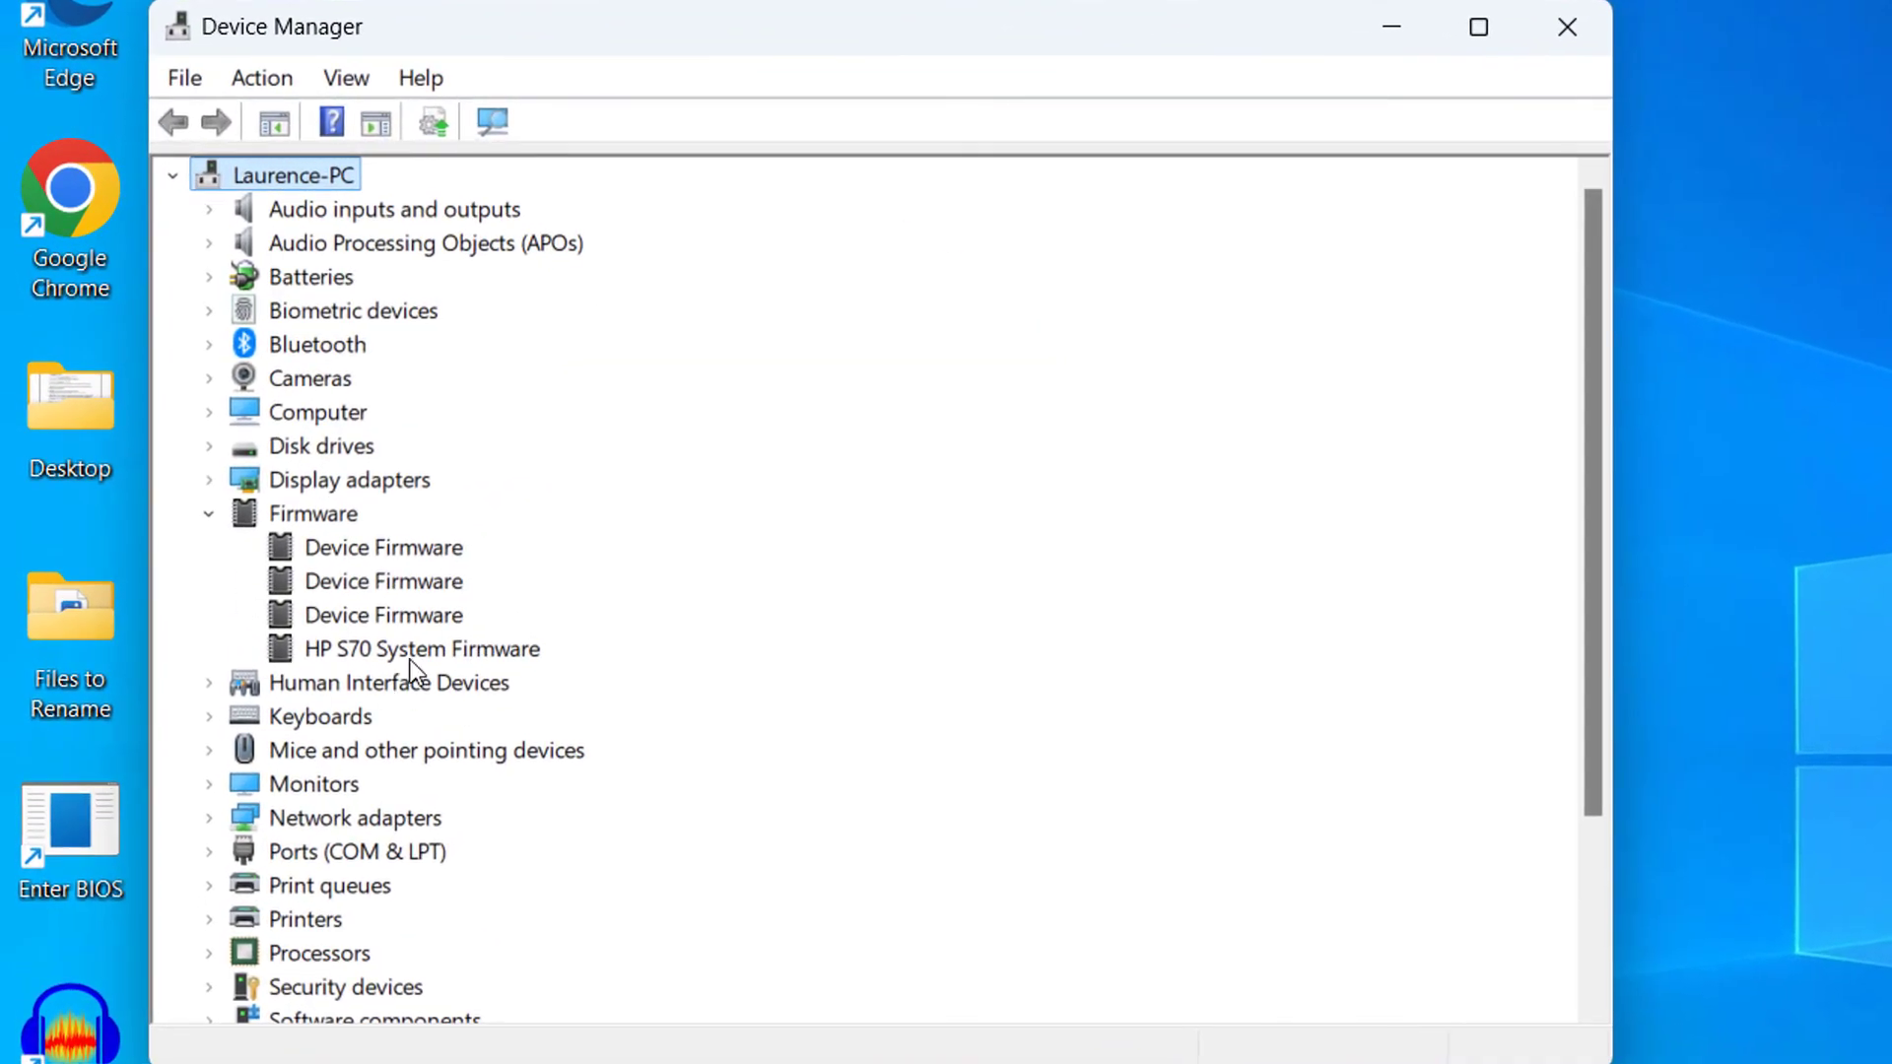
pyautogui.doubleClick(419, 613)
# - Confirm the firmware reports working properly, then close its properties and Device Manager
pyautogui.moveTo(623, 540); pyautogui.dragTo(841, 529)
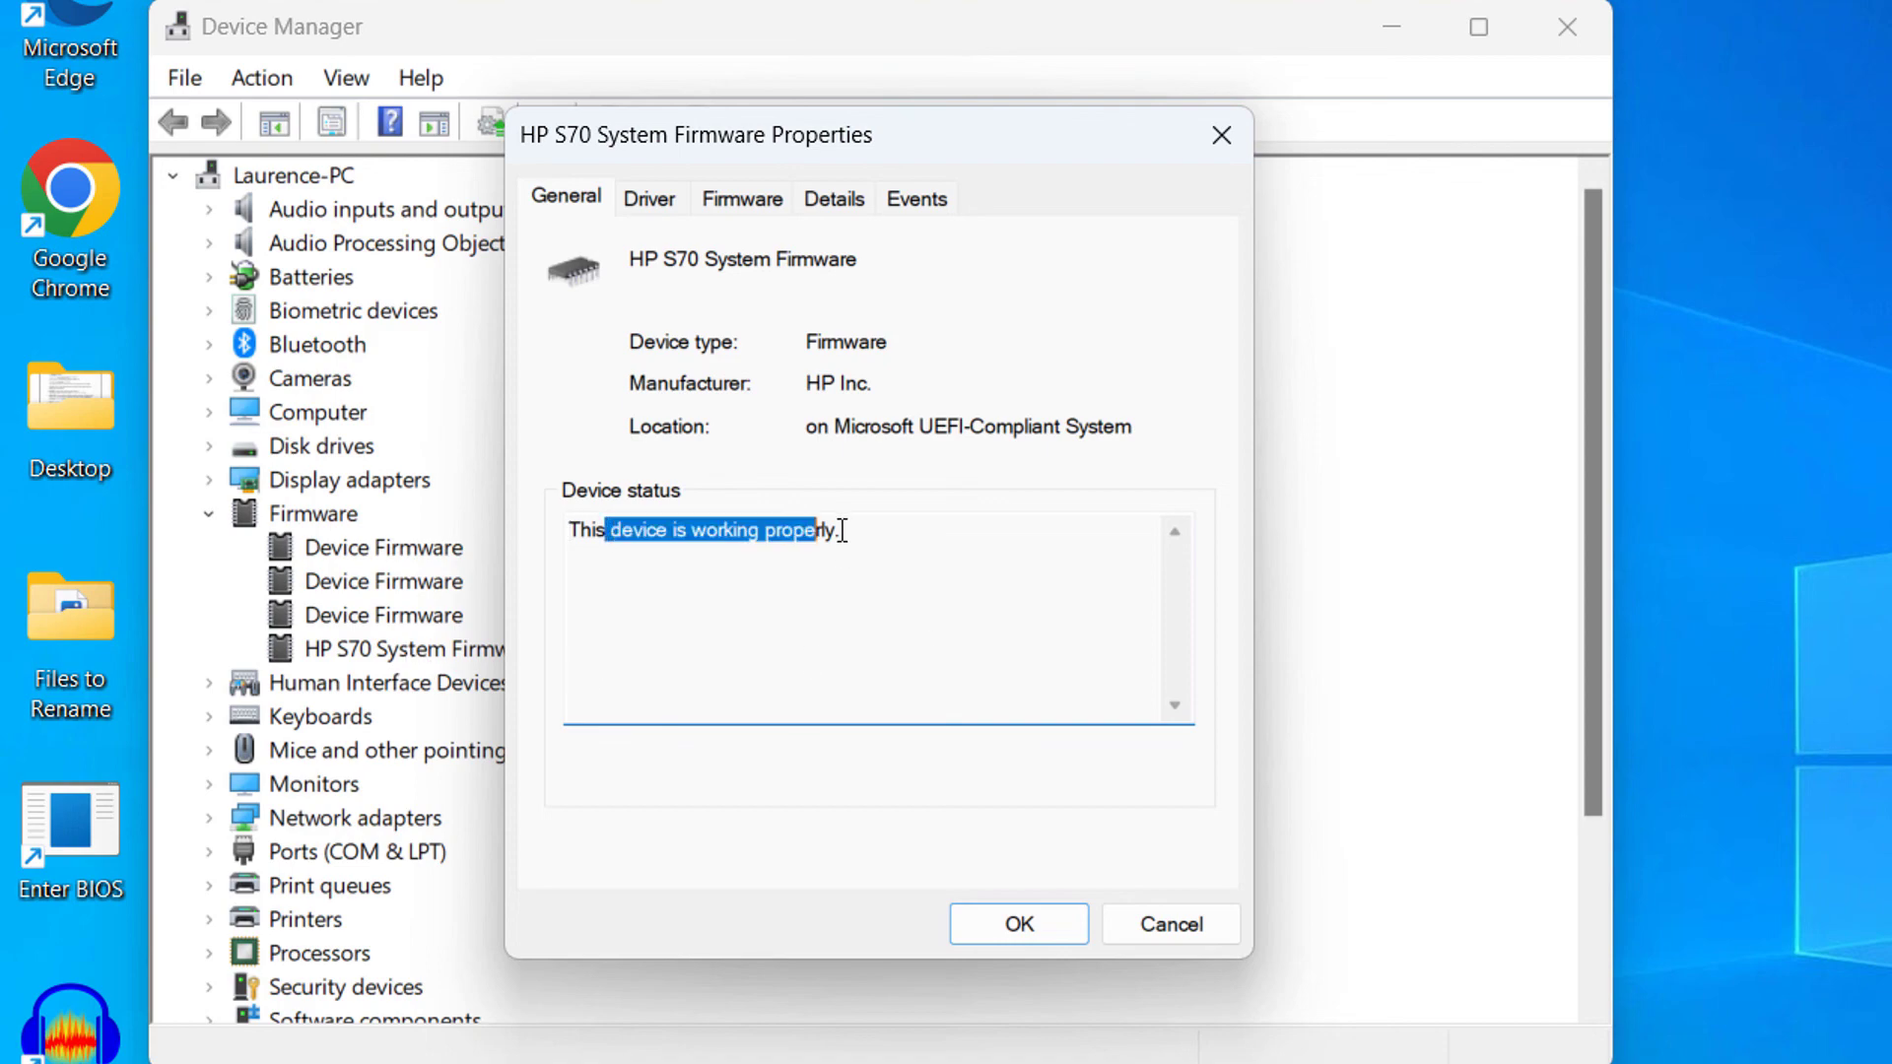
pyautogui.click(844, 532)
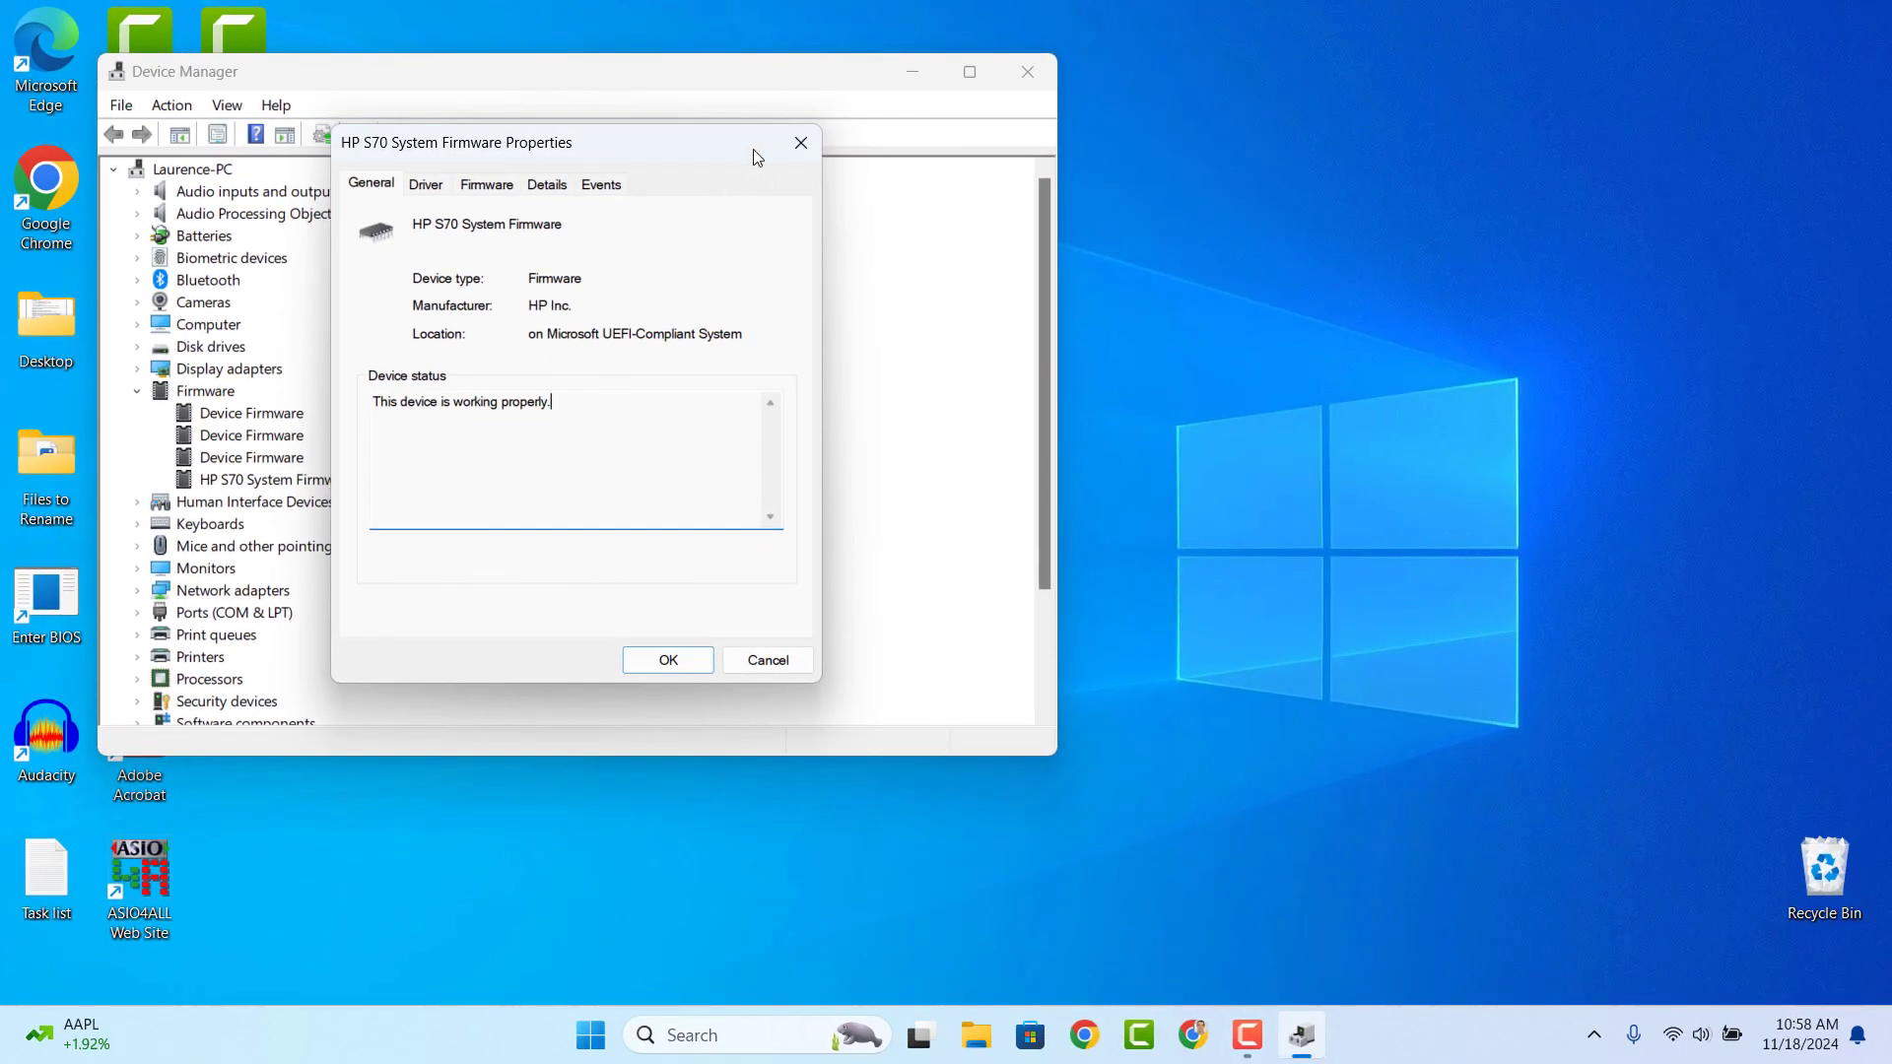
pyautogui.click(794, 146)
pyautogui.click(1024, 75)
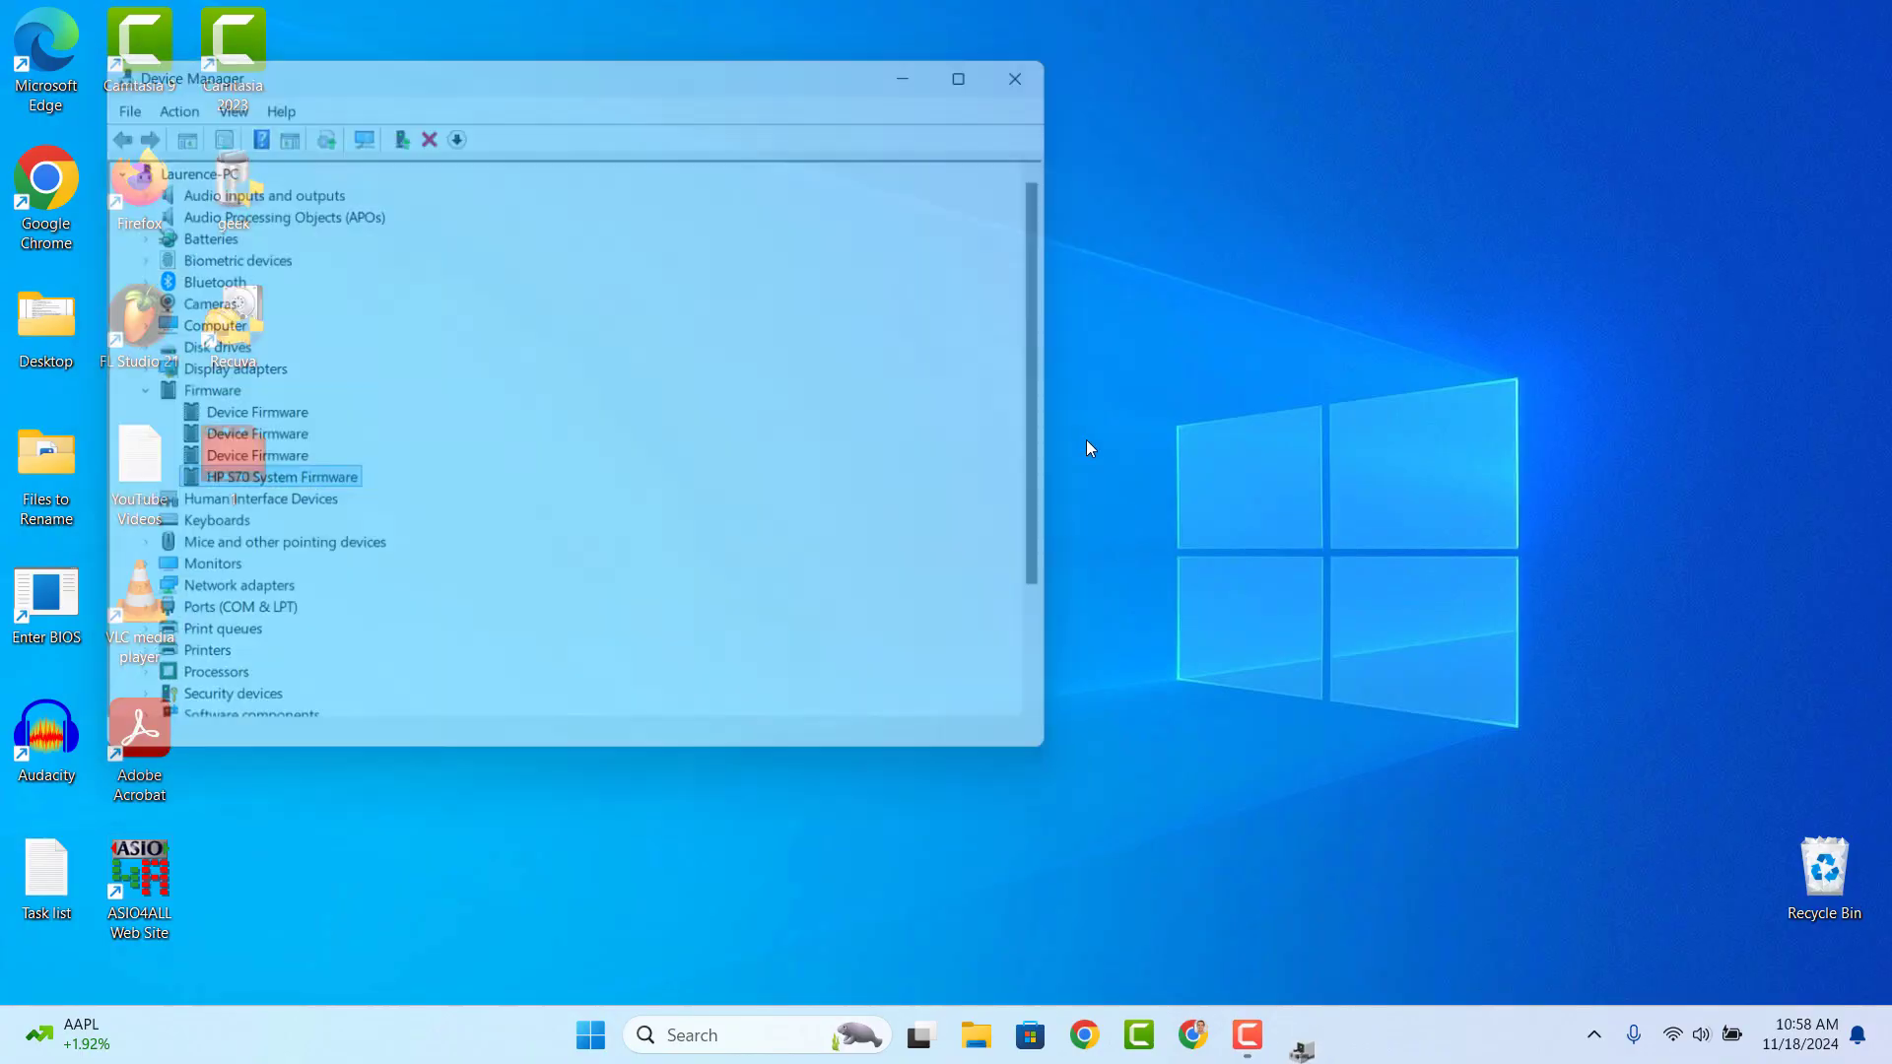